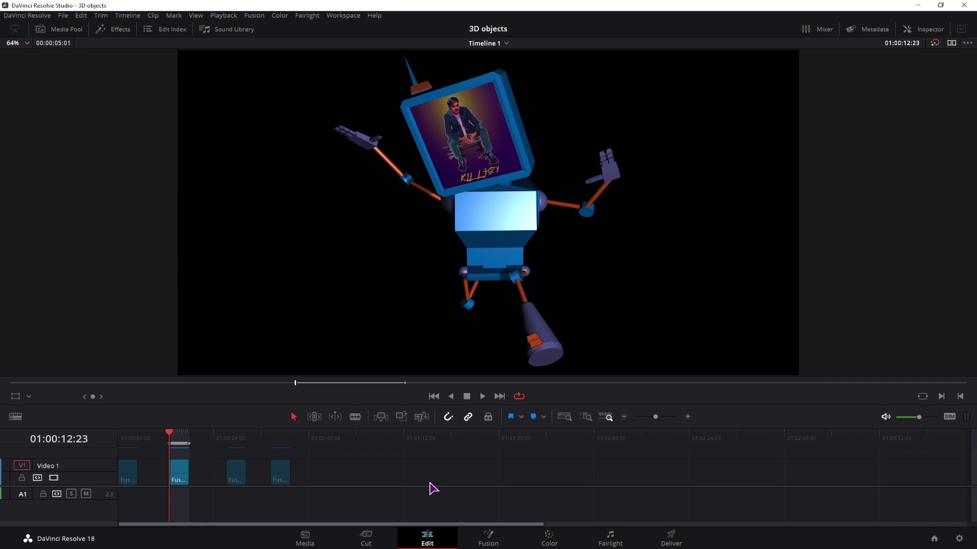
Select the fourth Fusion clip on V1 and put the playhead at its start.
click(393, 477)
click(280, 473)
click(505, 480)
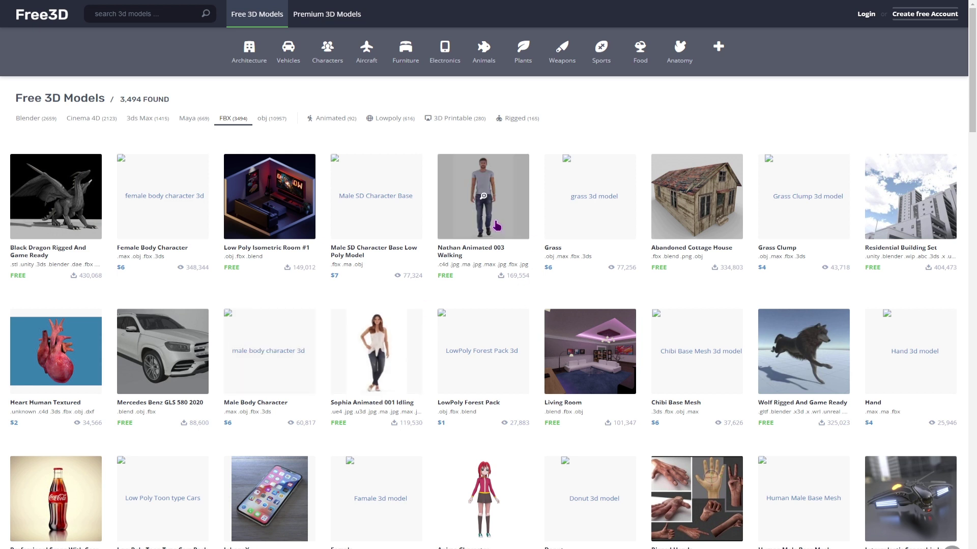
Open the Nathan Animated 003 Walking model page and review its downloadable files.
click(466, 252)
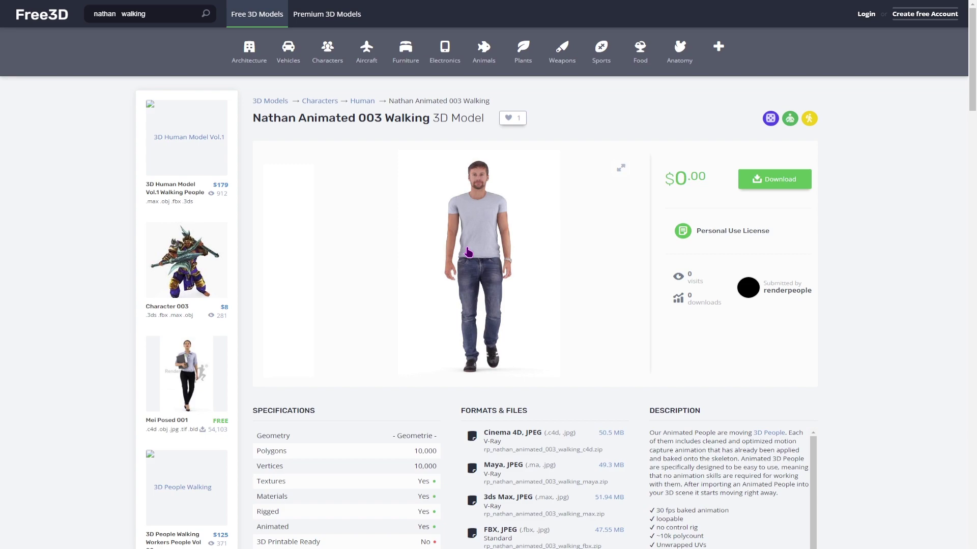
click(776, 182)
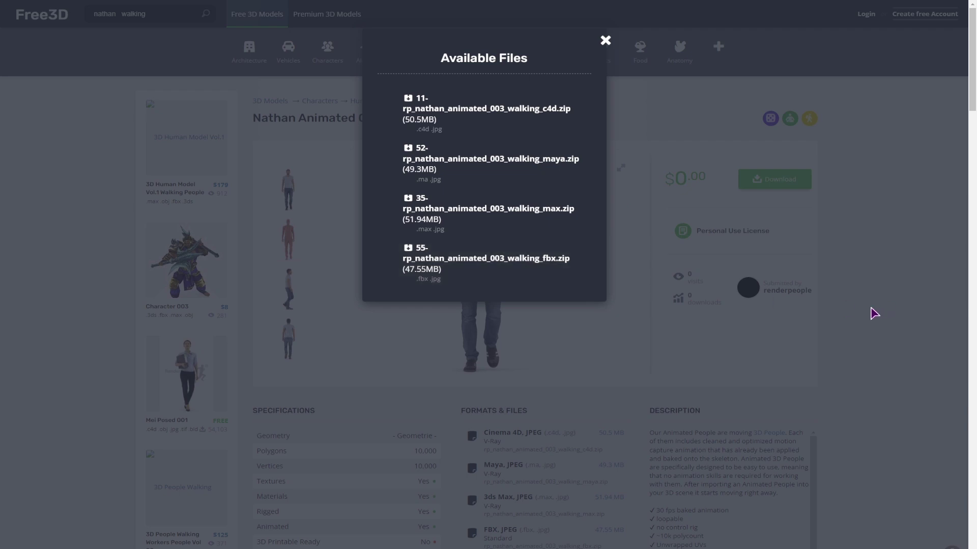
click(853, 316)
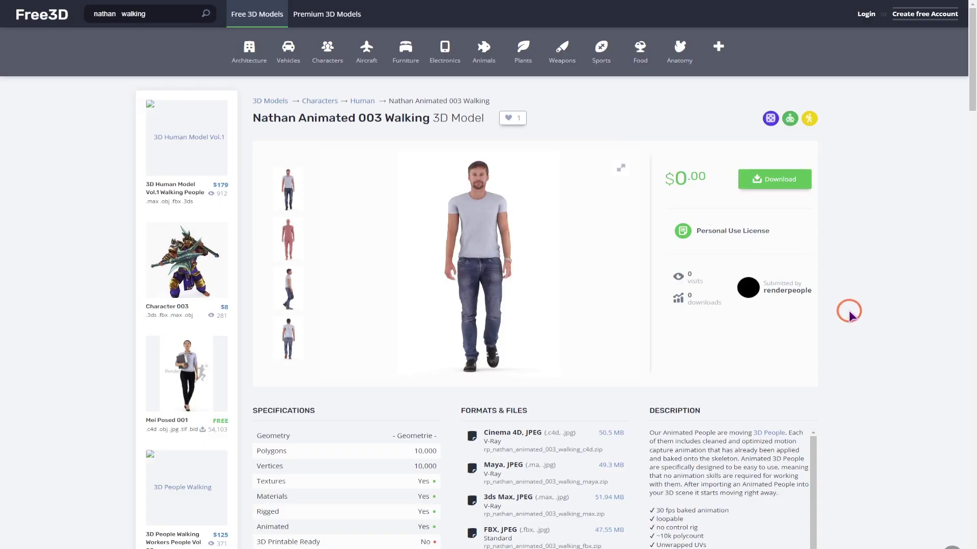
Check the Specifications confirming the model is rigged and animated.
scroll(301, 433, down, 2)
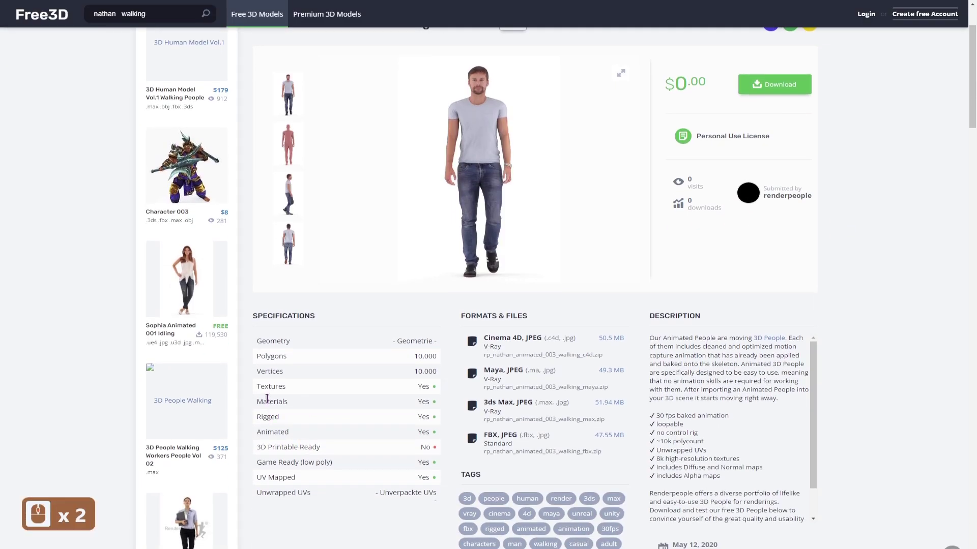
drag(257, 432, 443, 437)
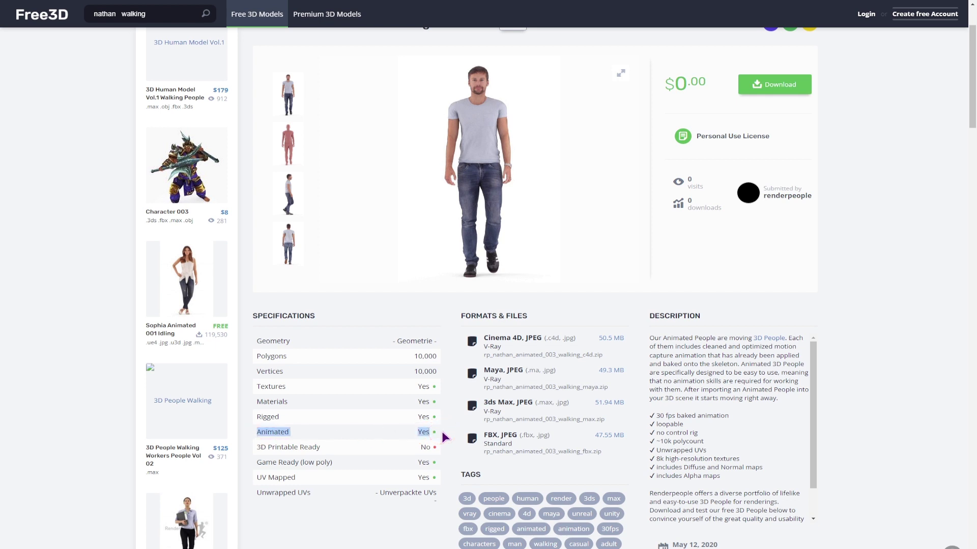
drag(263, 417, 439, 421)
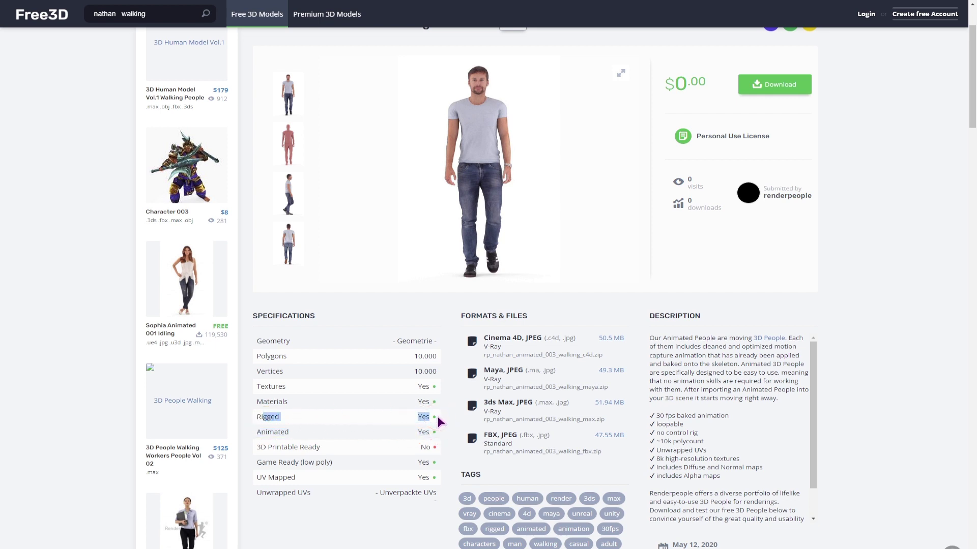
click(436, 417)
scroll(435, 418, up, 5)
scroll(436, 423, up, 1)
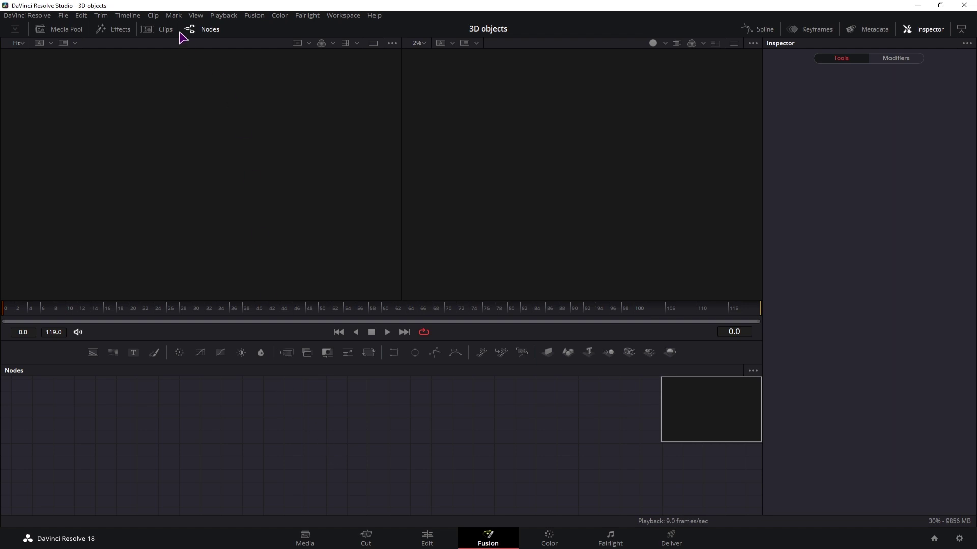
Import rp_nathan_animated_003_walking.fbx via Fusion > Import > FBX Scene, choosing the Take 001 animation.
click(254, 16)
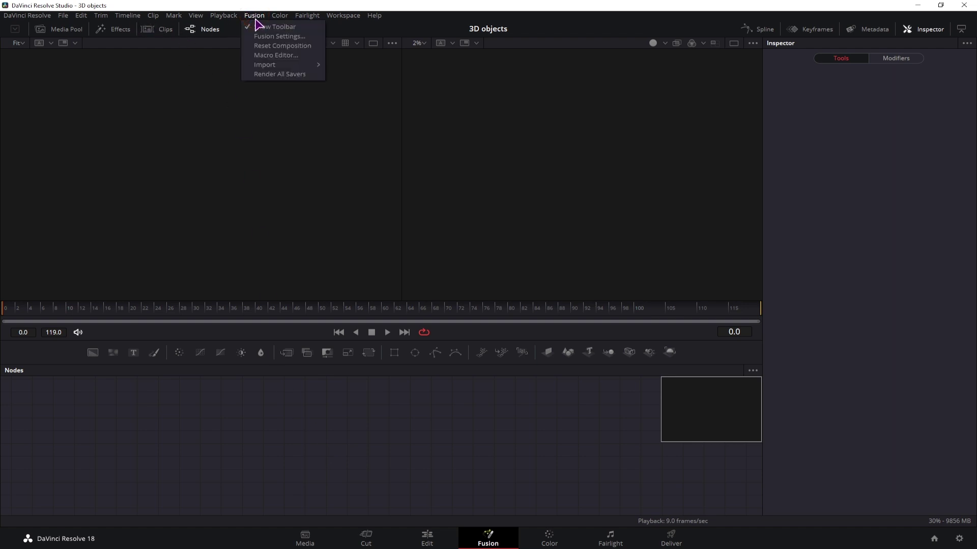
mouse_move(279, 65)
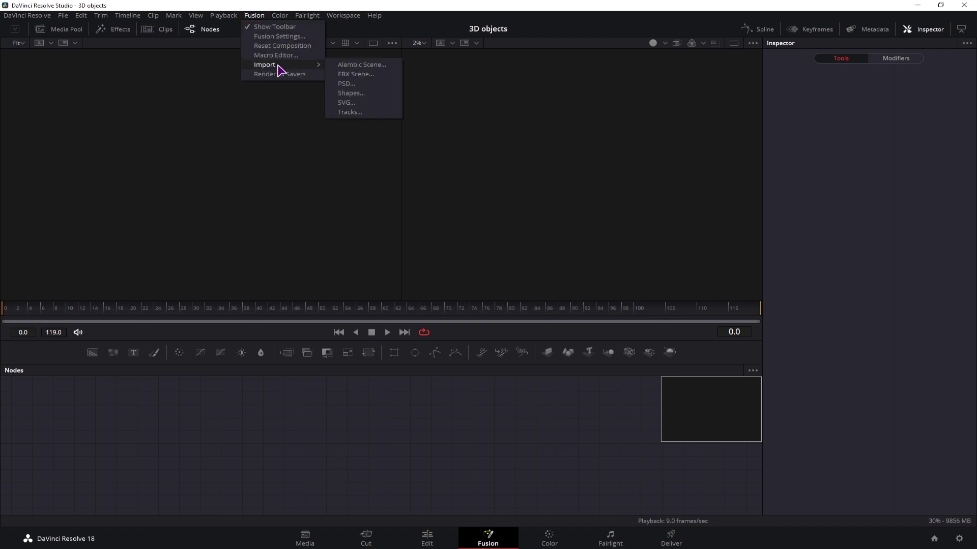
click(356, 74)
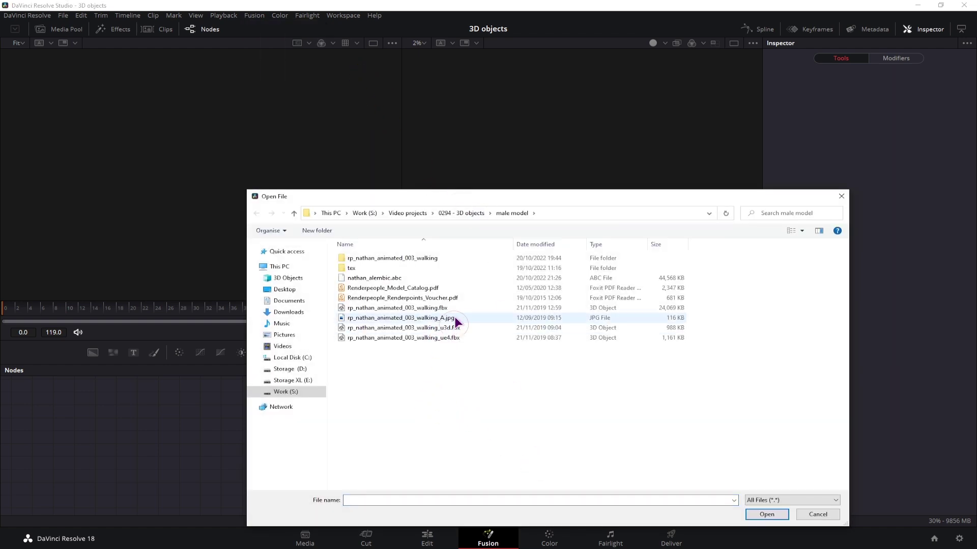
click(406, 308)
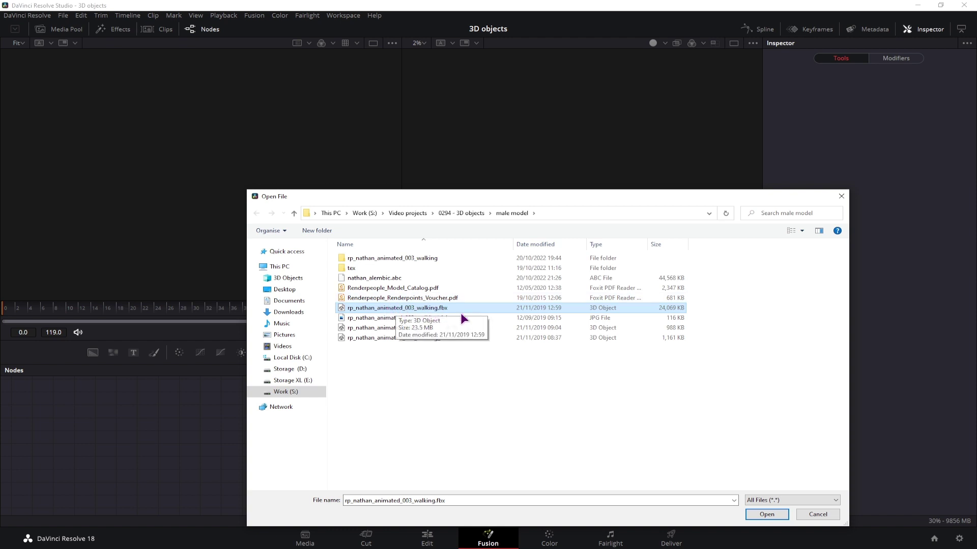
click(767, 514)
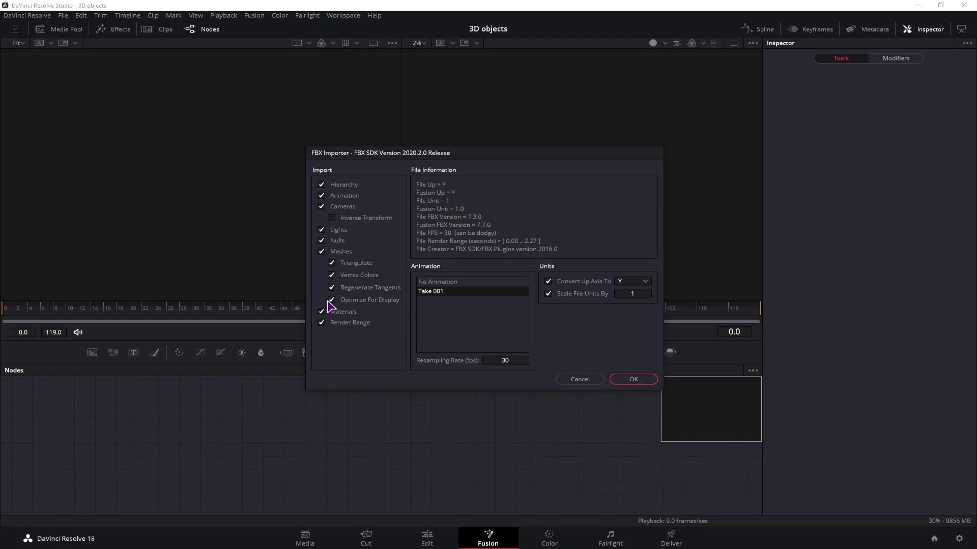
click(441, 281)
click(435, 291)
Confirm the FBX import, view Merge3D1 in viewer 2, and play the walk to frame 56.
click(631, 379)
click(473, 446)
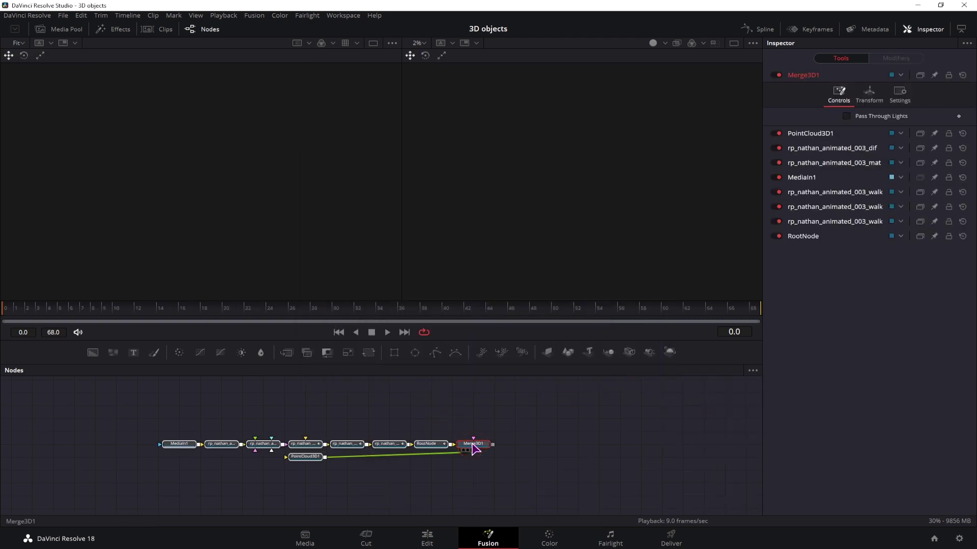
key(2)
key(ctrl)
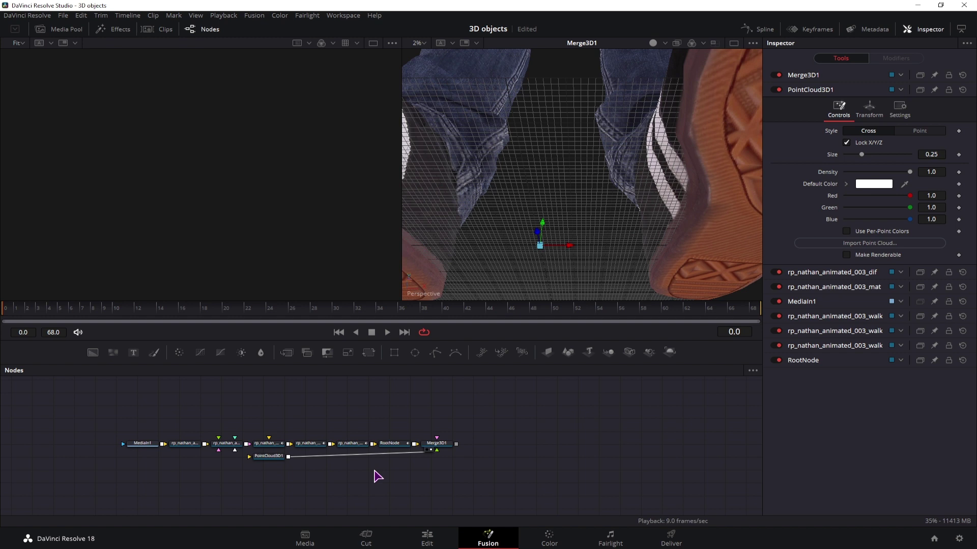
click(356, 445)
click(576, 433)
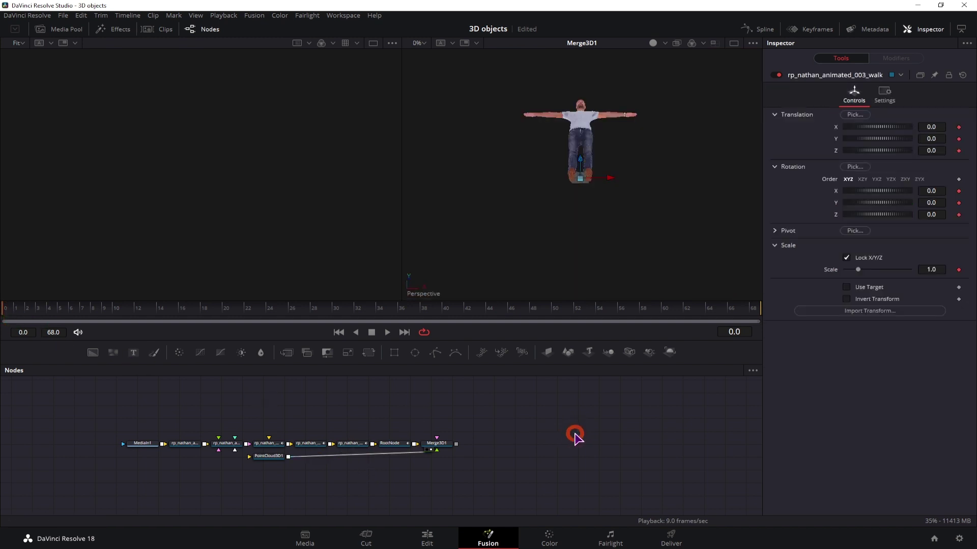
key(space)
drag(235, 308, 297, 312)
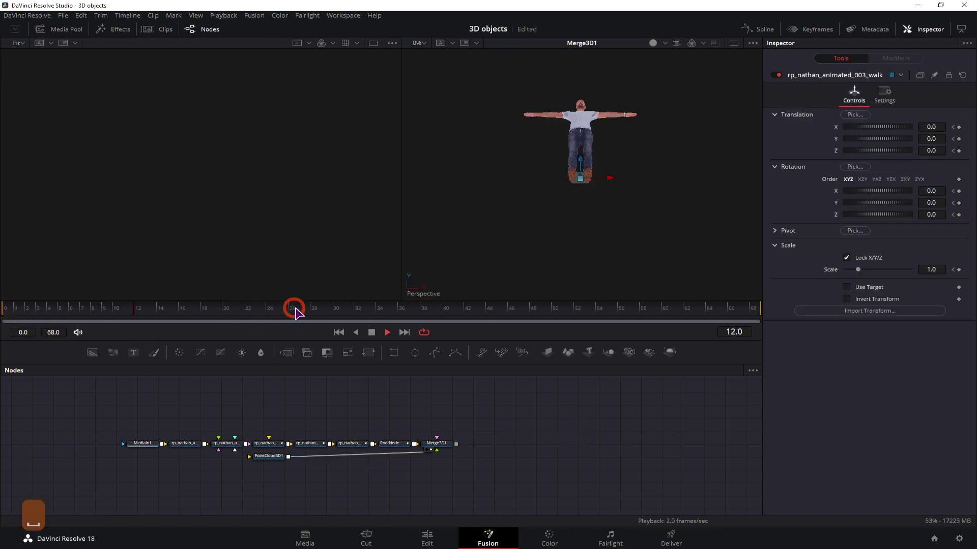
click(338, 312)
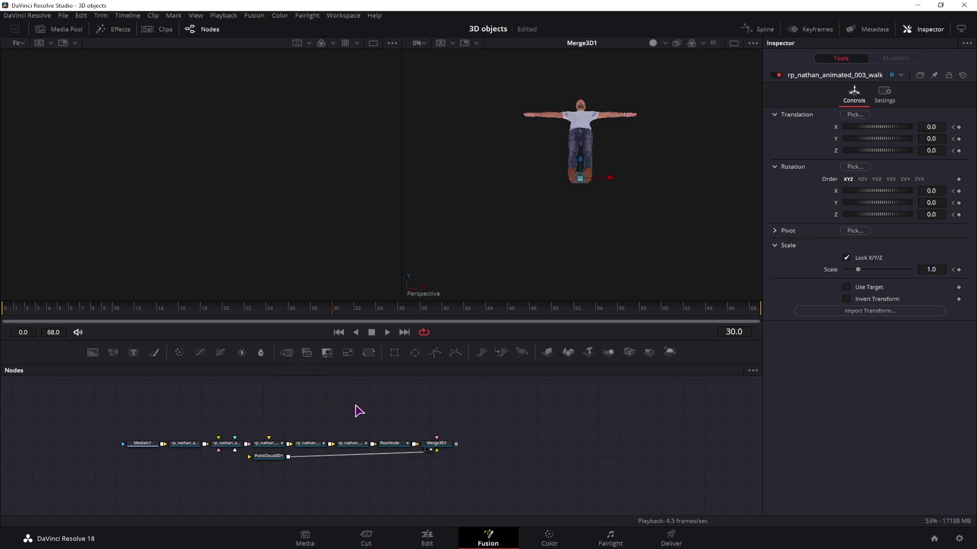
Move PointCloud3D1 beside Merge3D1 and inspect the texture, mesh, transform and RootNode settings.
drag(266, 458, 433, 483)
click(185, 444)
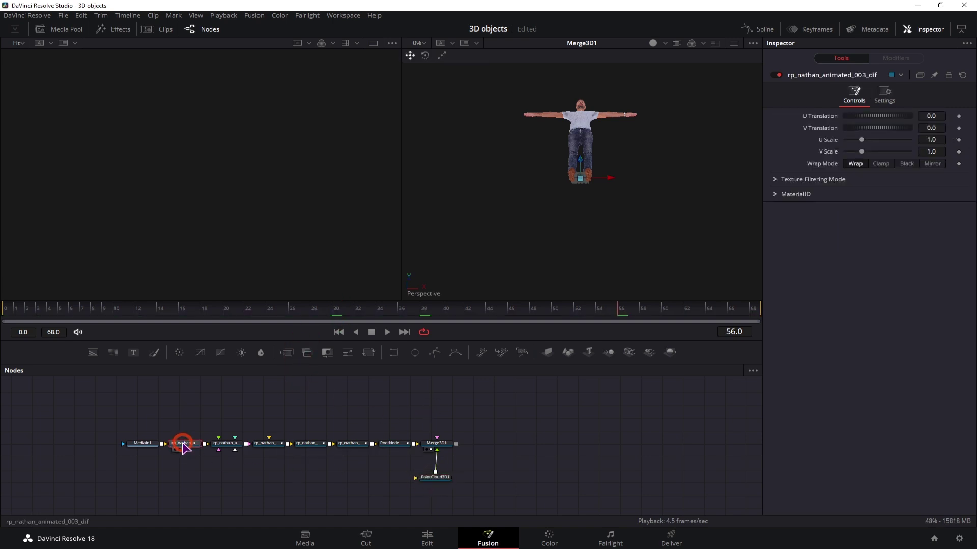
click(230, 444)
click(267, 444)
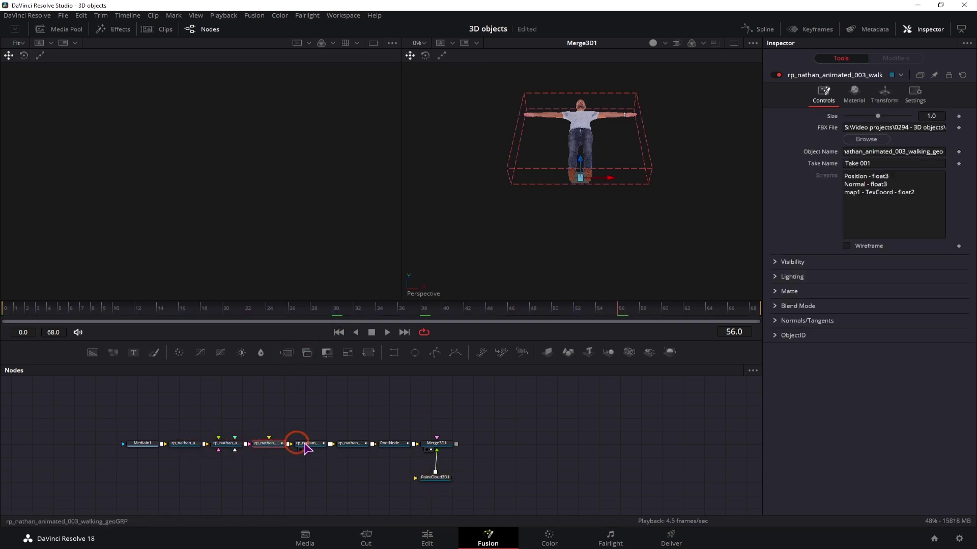
click(311, 446)
click(355, 445)
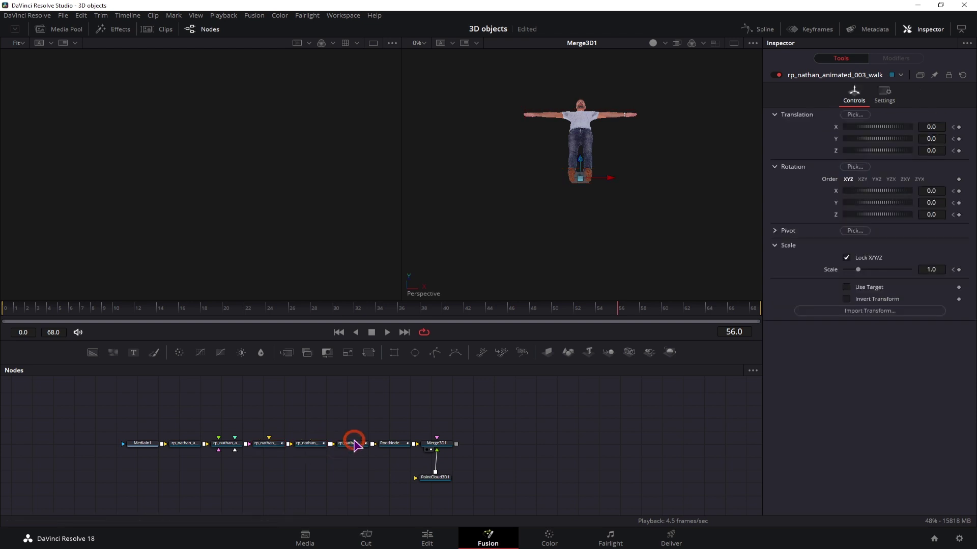
click(391, 445)
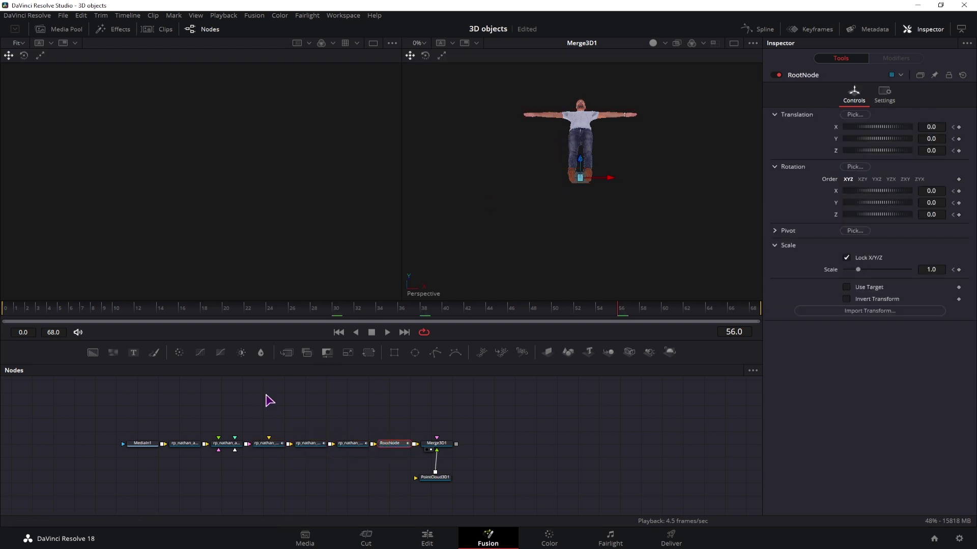
Step through MediaIn1, the dif texture, material and walk transform nodes in the Inspector.
click(143, 444)
click(185, 444)
click(224, 446)
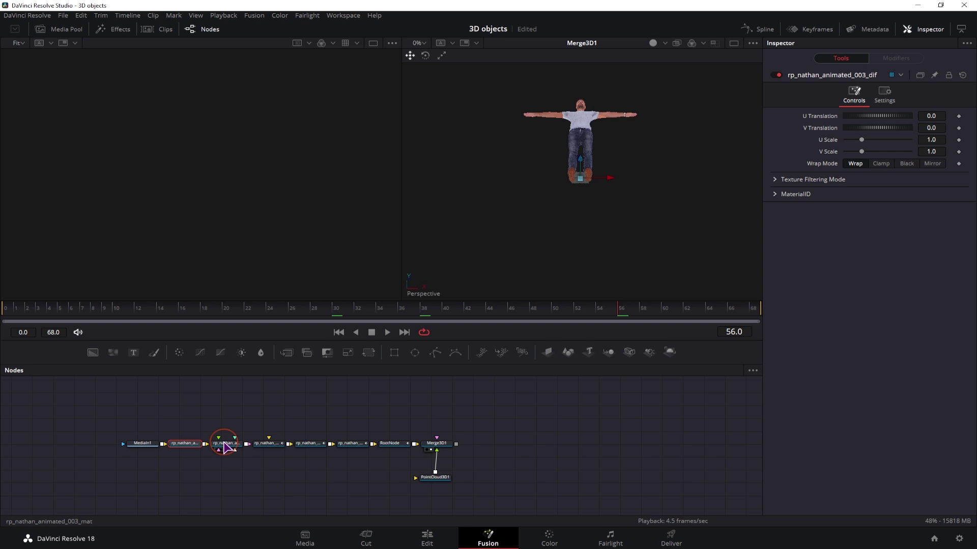
click(270, 444)
click(311, 446)
click(351, 446)
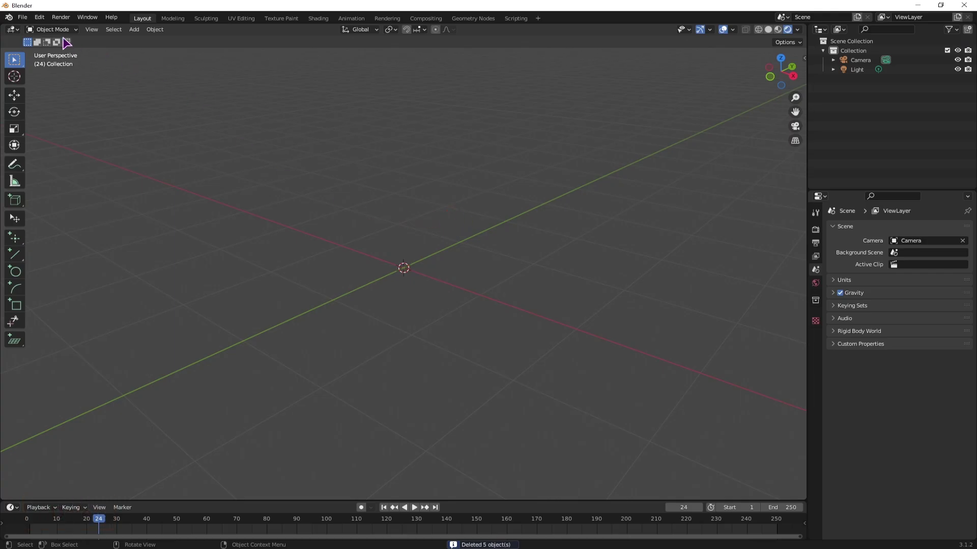
Import the walking character FBX into Blender's scene.
click(22, 17)
mouse_move(67, 147)
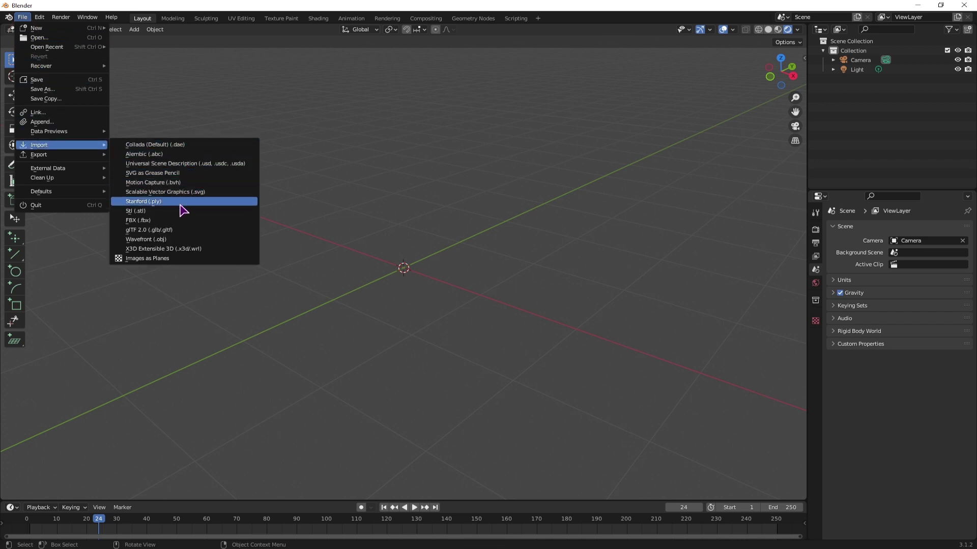
click(196, 220)
click(543, 197)
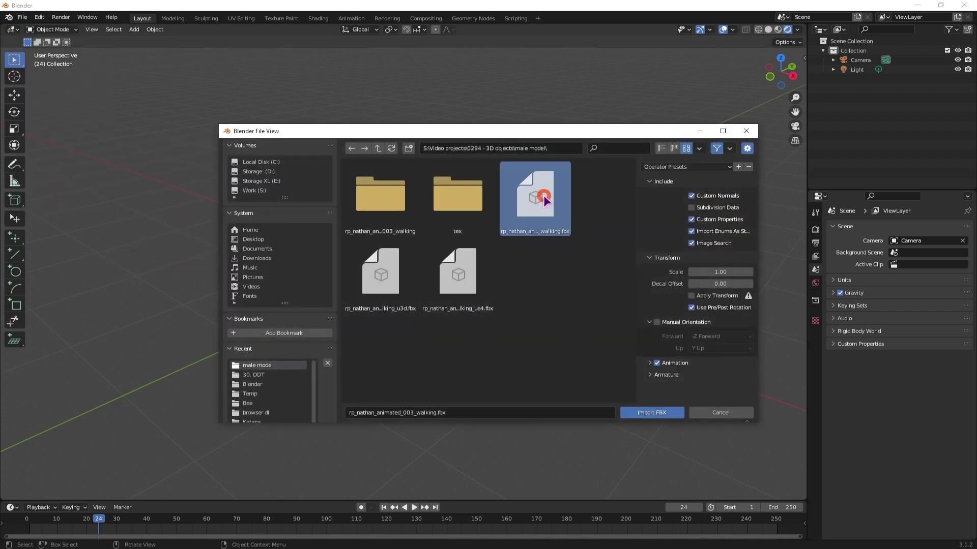
click(655, 412)
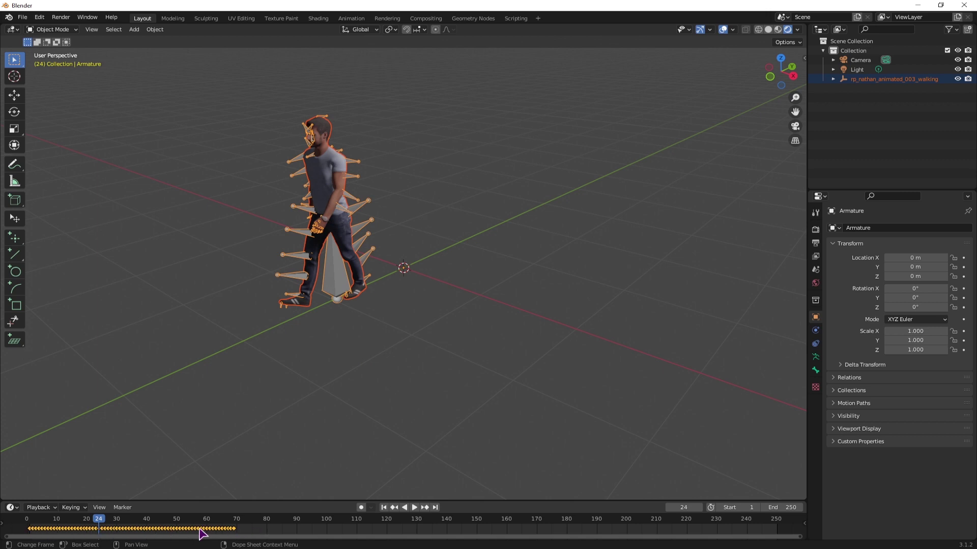
Rewind and play the walk cycle, pause at frame 23, and deselect the armature.
drag(99, 526, 27, 526)
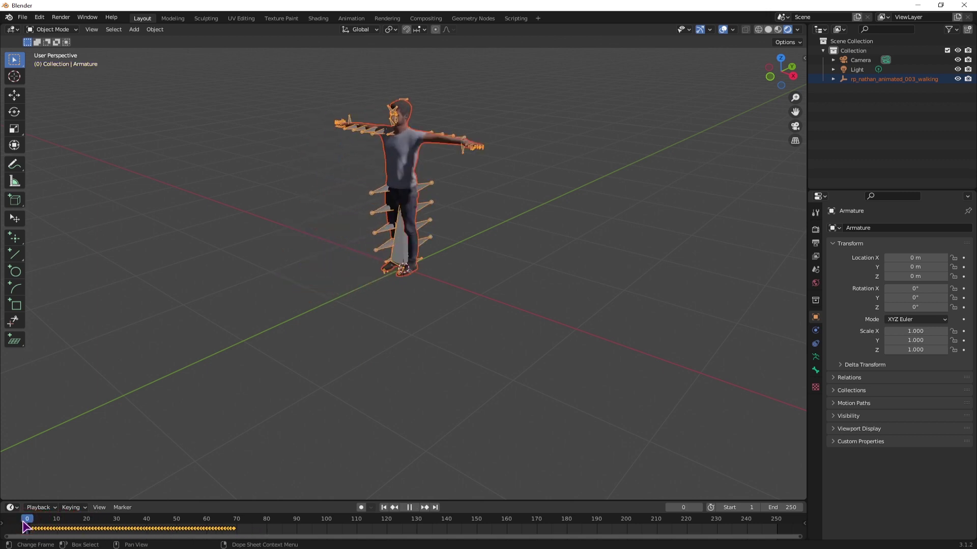
key(space)
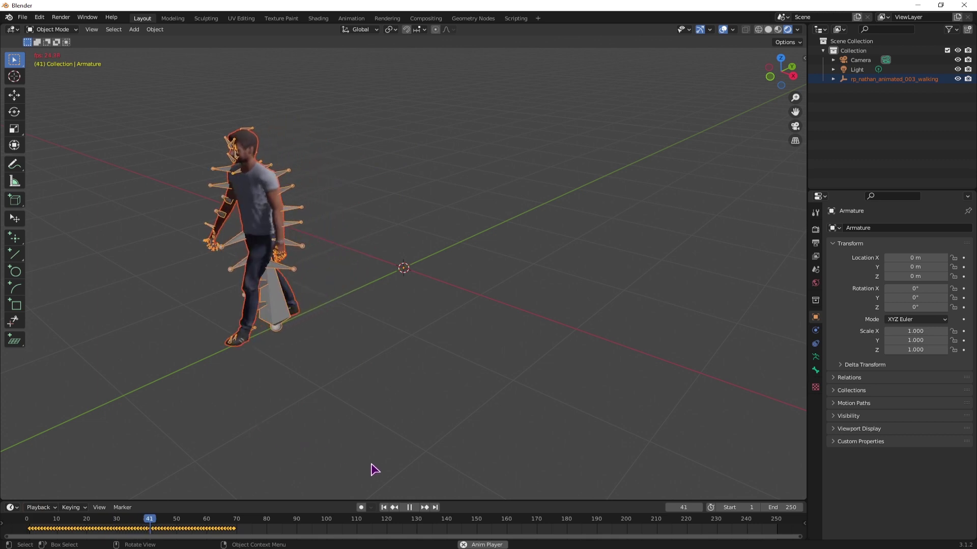
click(405, 507)
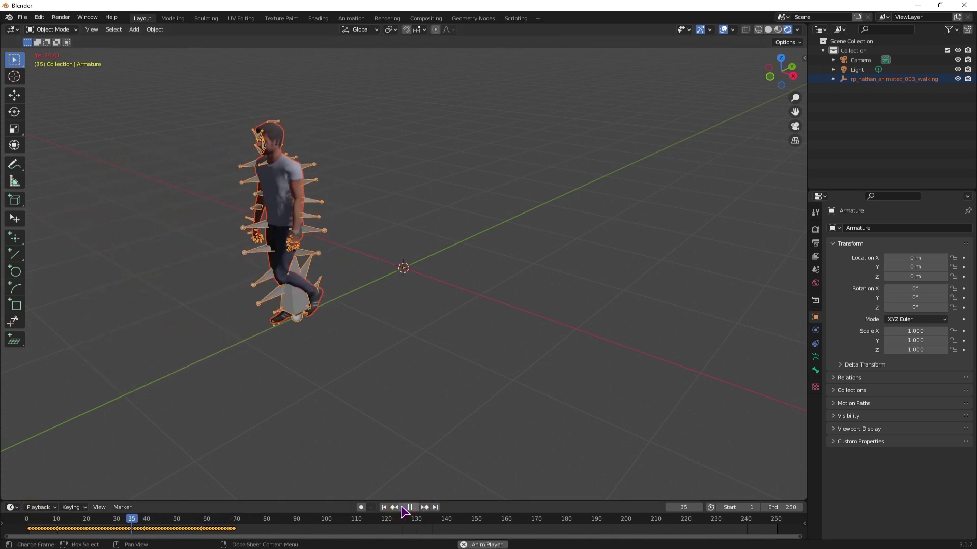
key(space)
click(339, 355)
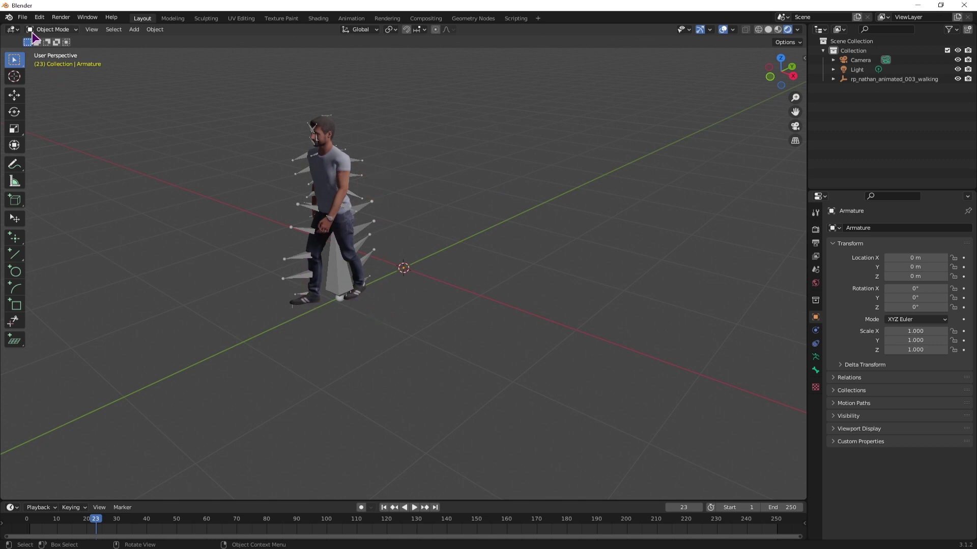
click(23, 17)
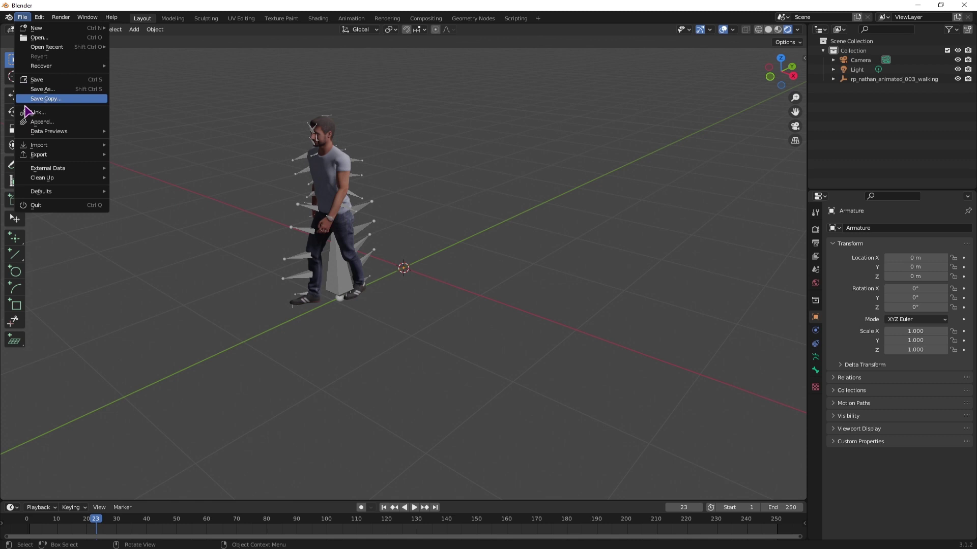
mouse_move(51, 158)
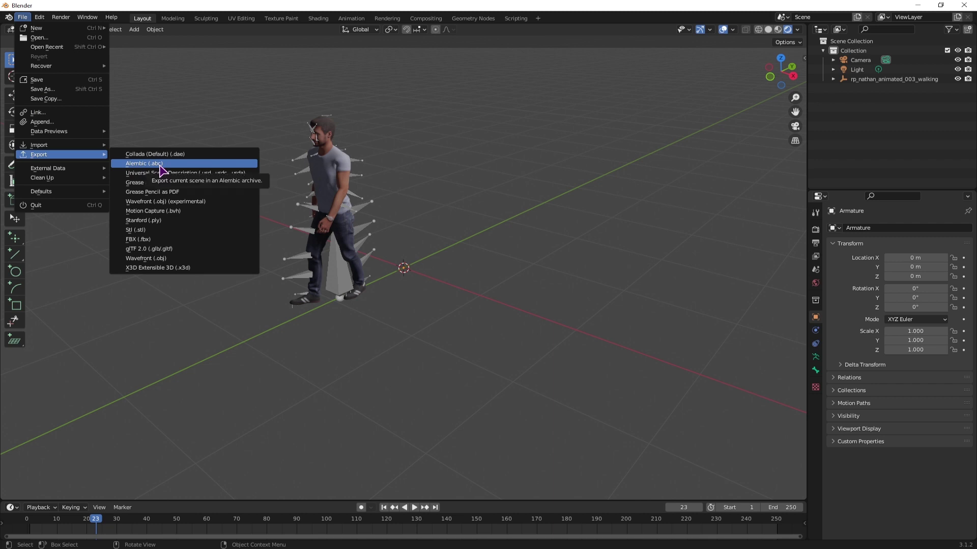
click(160, 169)
click(358, 201)
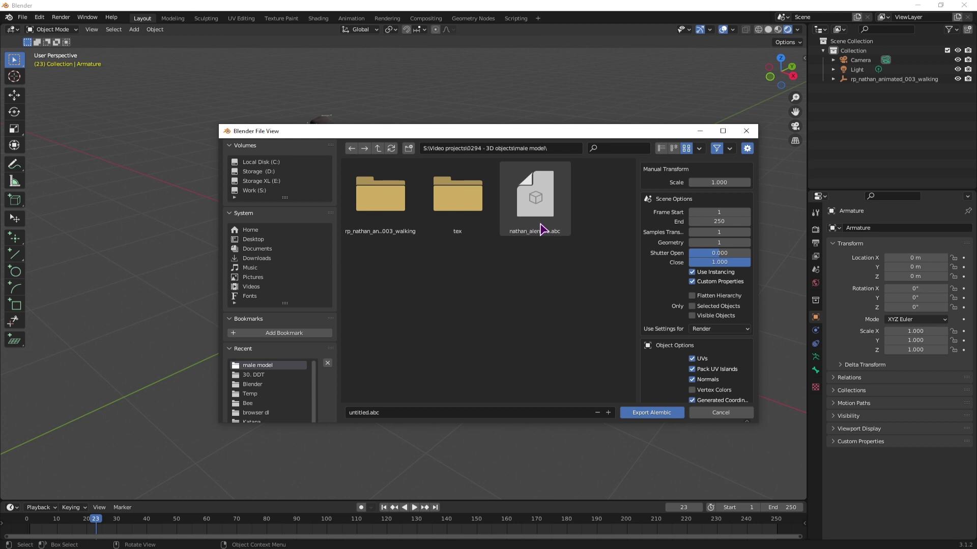
scroll(705, 222, down, 5)
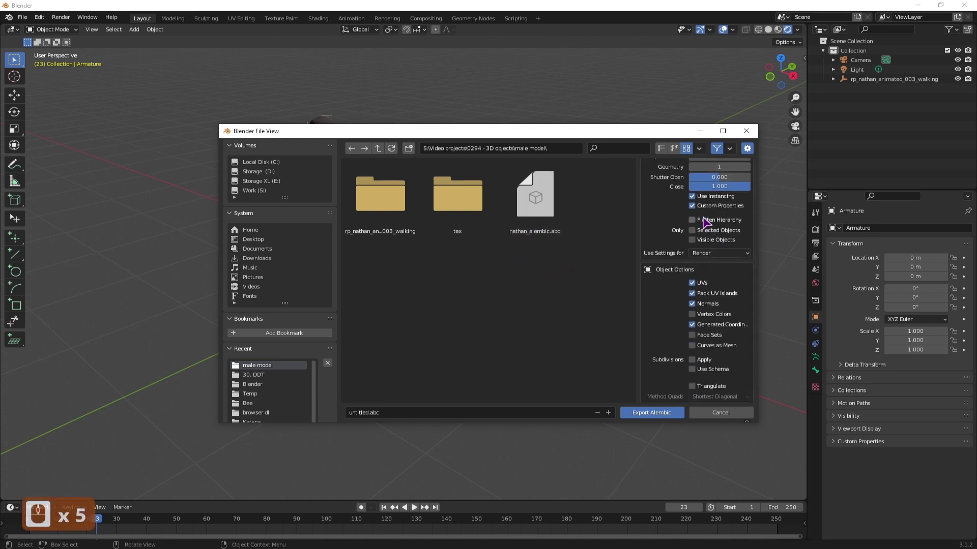
scroll(699, 285, down, 8)
scroll(692, 379, up, 7)
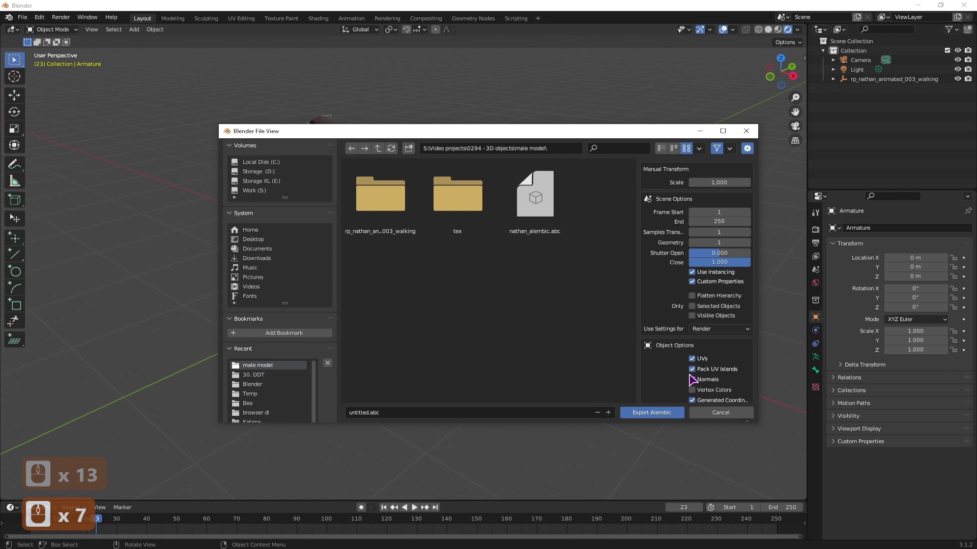
scroll(701, 305, up, 5)
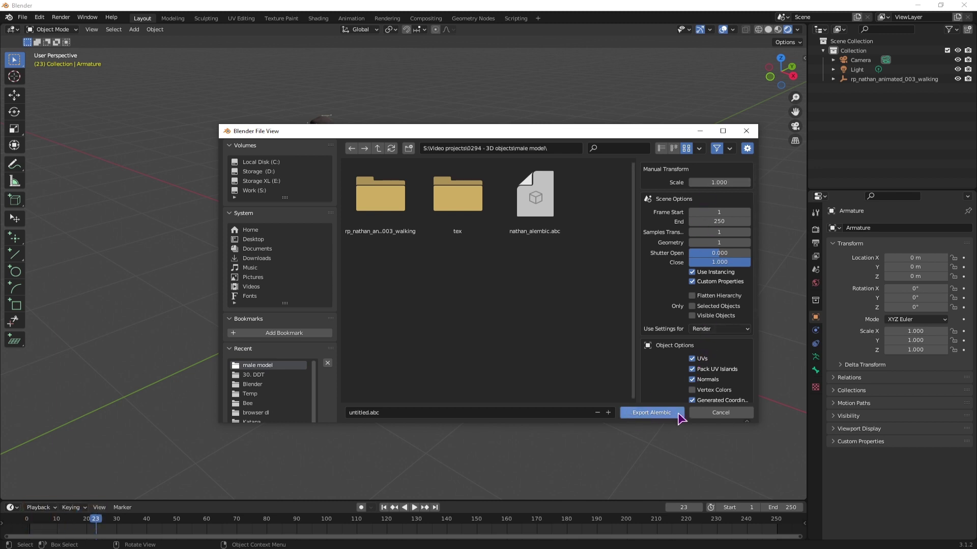
click(720, 413)
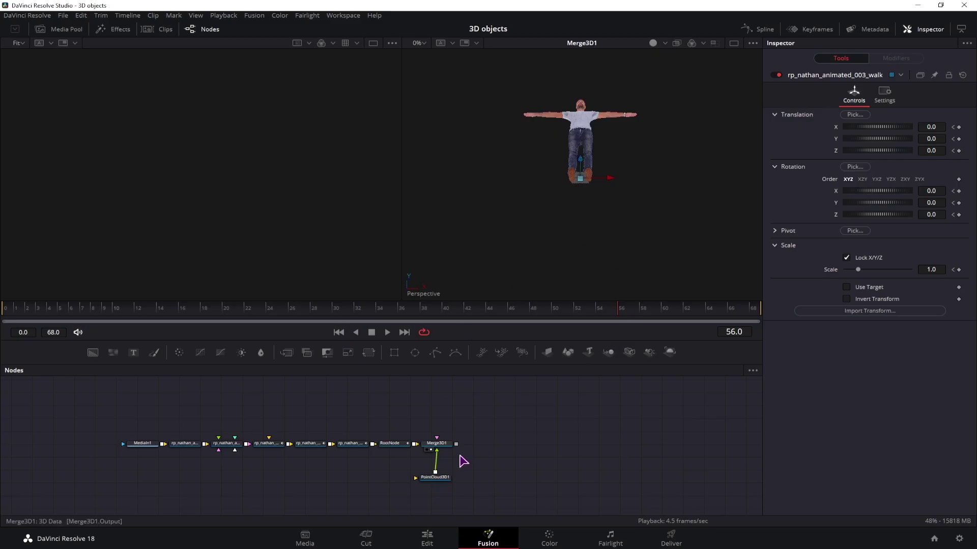
Delete the old node chain and open nathan_alembic.abc through Fusion > Import > Alembic Scene.
drag(500, 487, 131, 438)
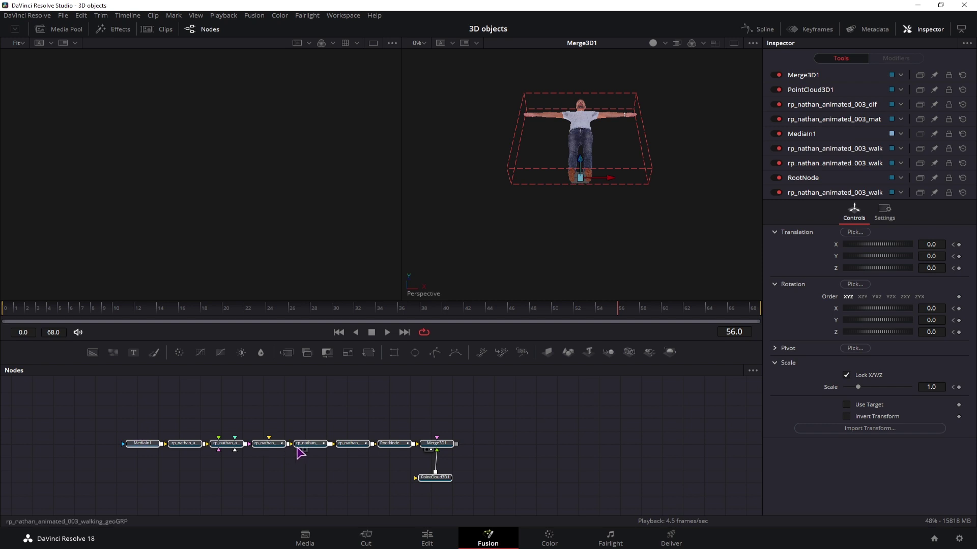
key(Delete)
click(253, 16)
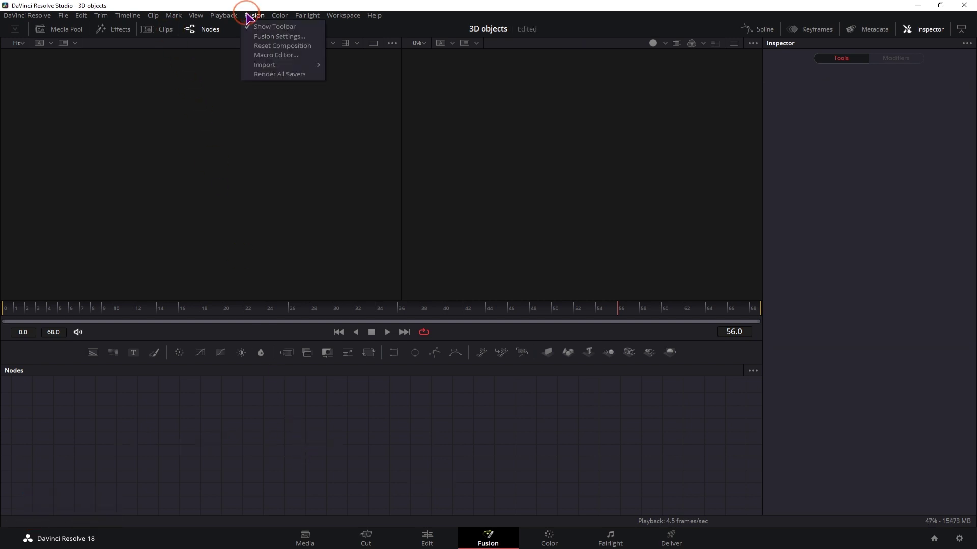
click(371, 64)
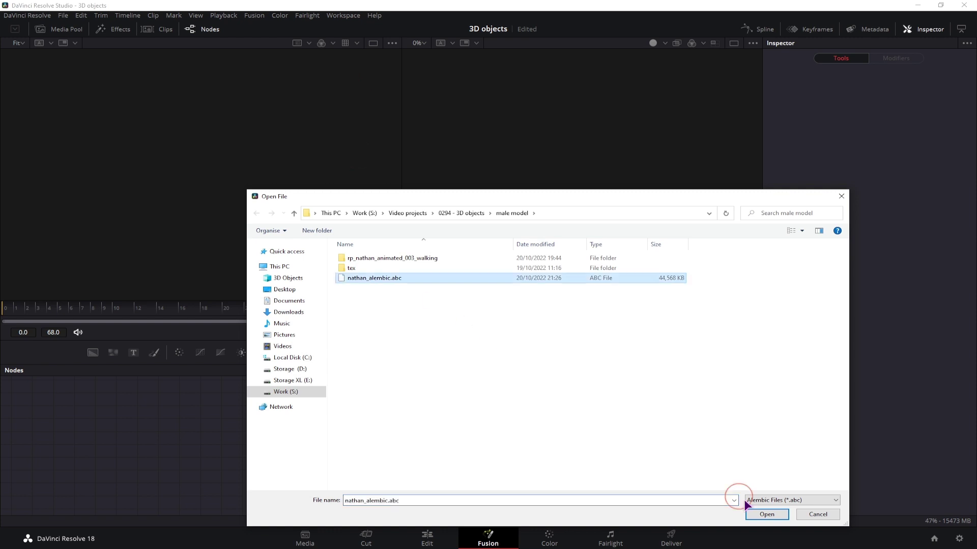
click(767, 514)
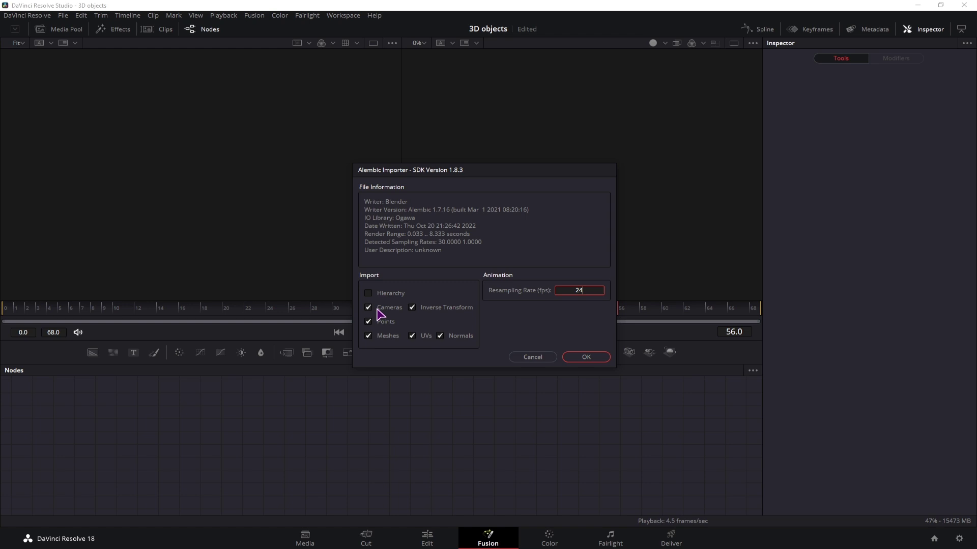
Confirm the Alembic import at 24 fps, add Renderer3D1 after Merge3D1, and play the silhouette.
click(605, 361)
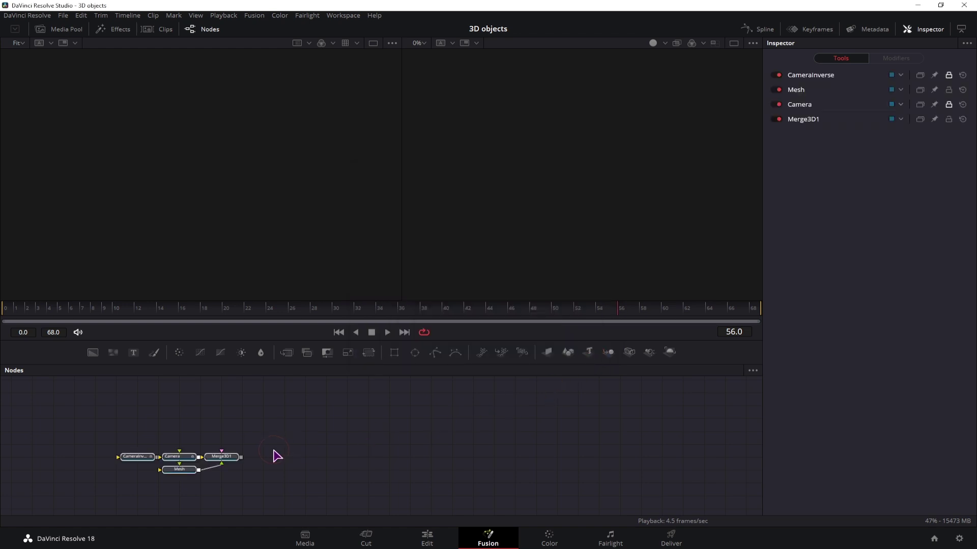
drag(222, 457, 465, 173)
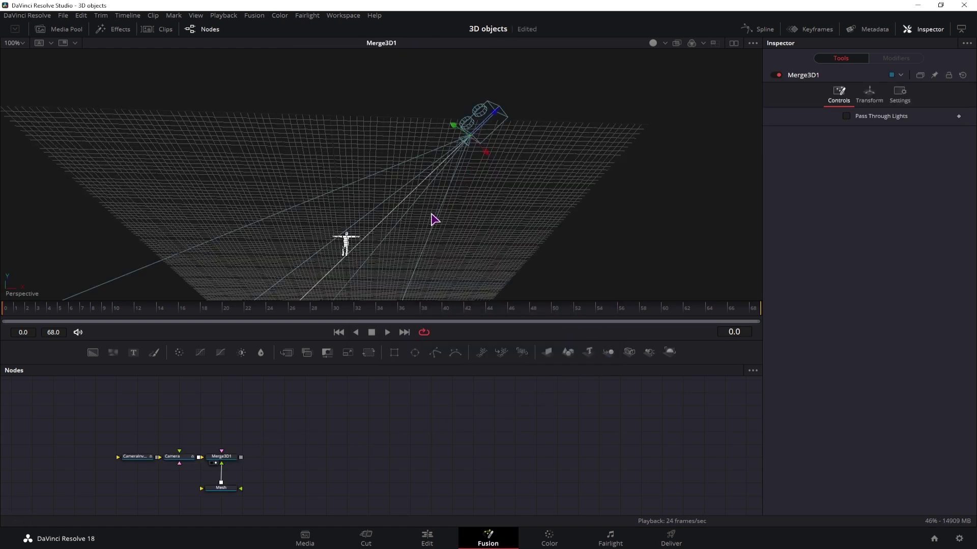
drag(669, 352, 275, 459)
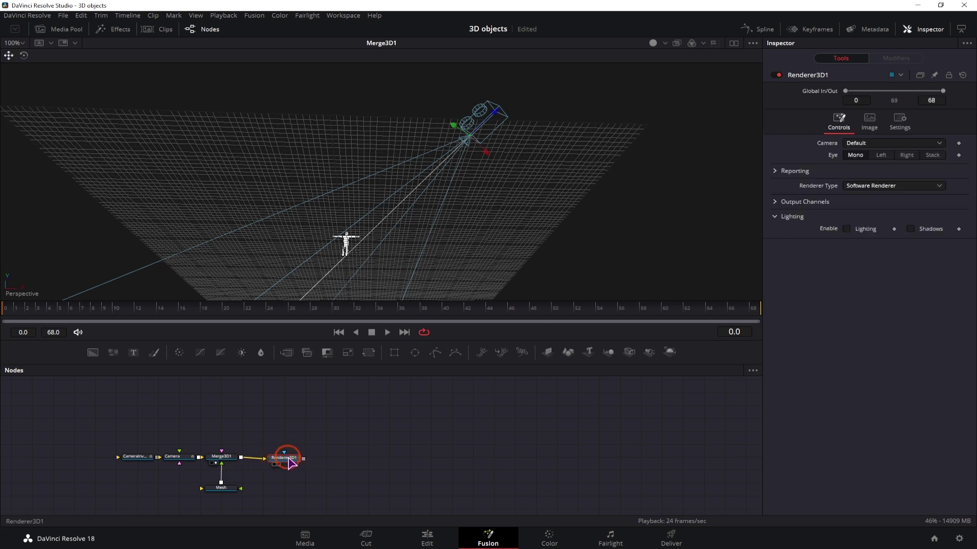
key(2)
click(332, 434)
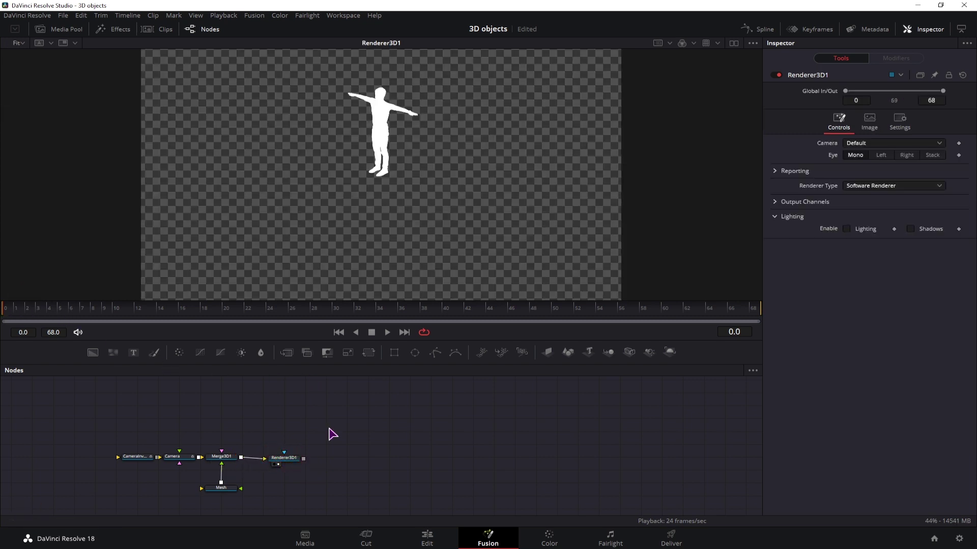
key(space)
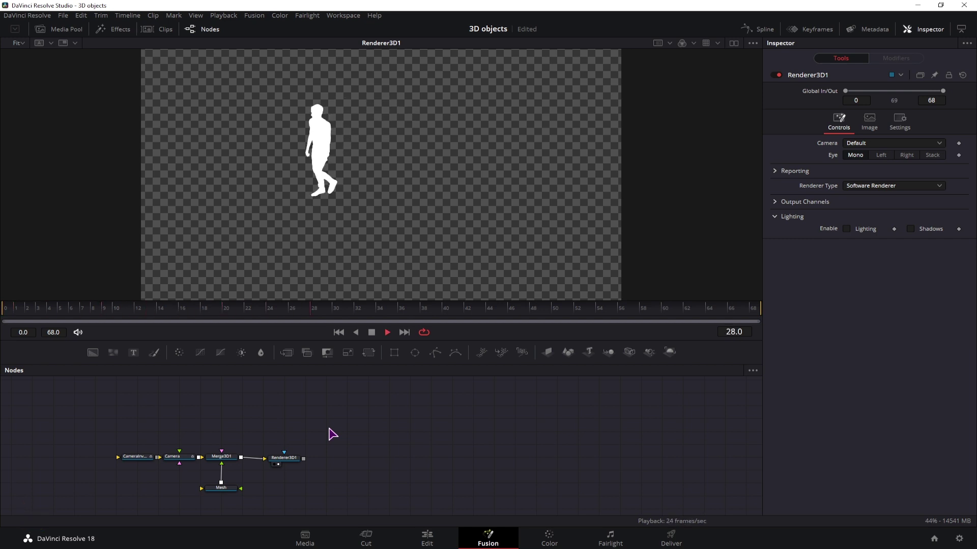
key(space)
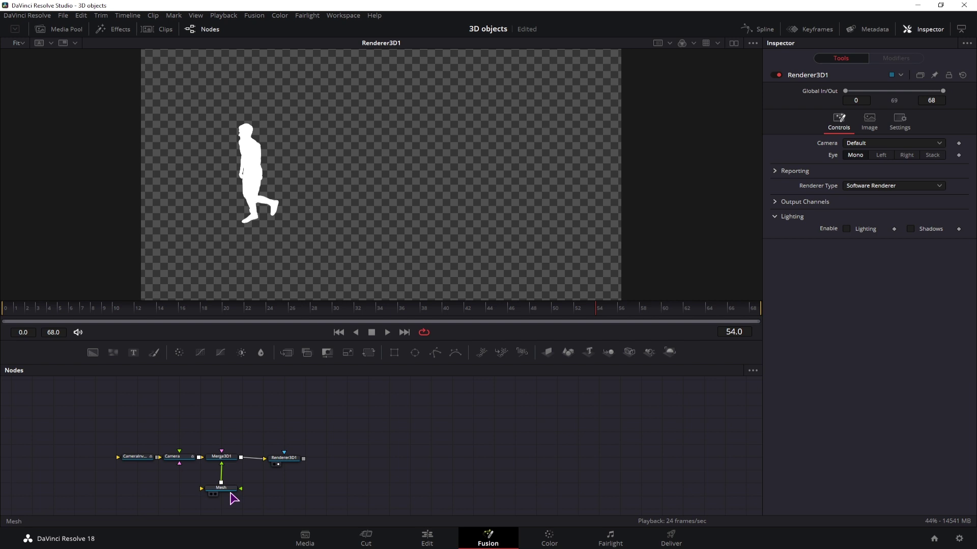
Save, then wire rp_nathan_animated_003_dif.jpg from the Media Pool into the Mesh material and play.
key(ctrl+s)
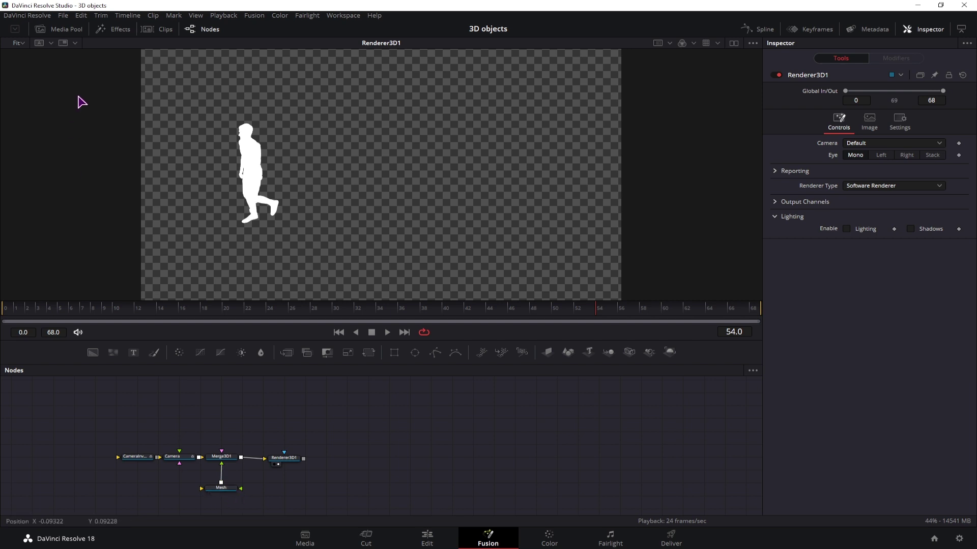
click(74, 32)
click(152, 313)
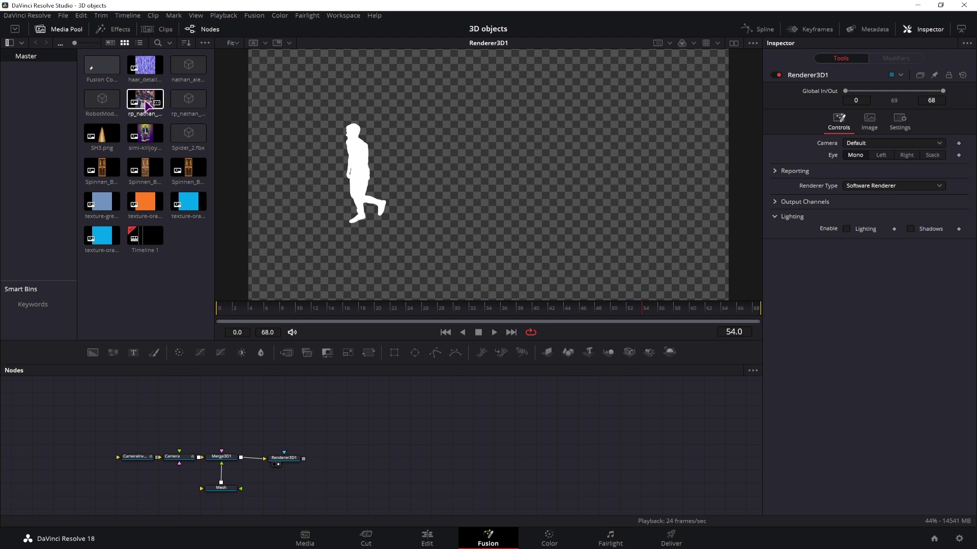
drag(146, 105, 157, 490)
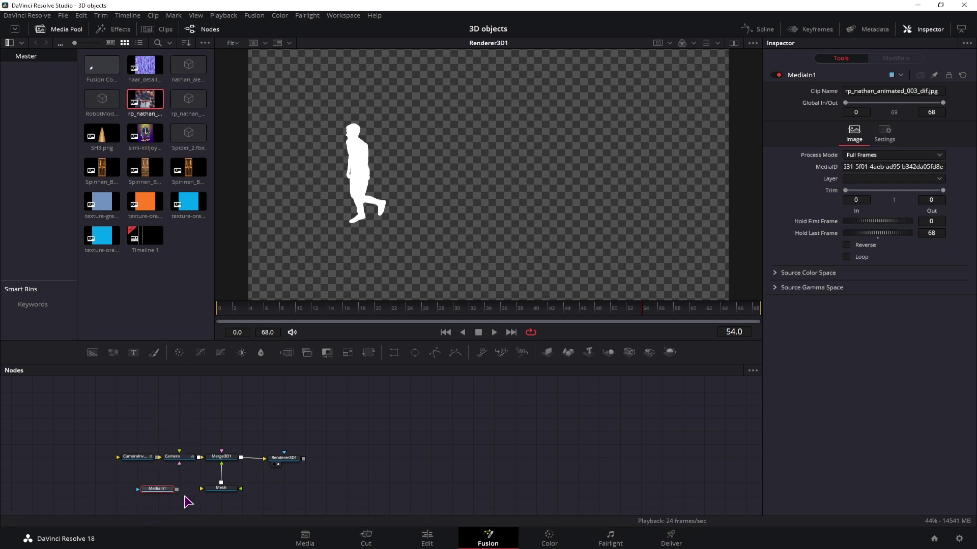
drag(176, 490, 242, 492)
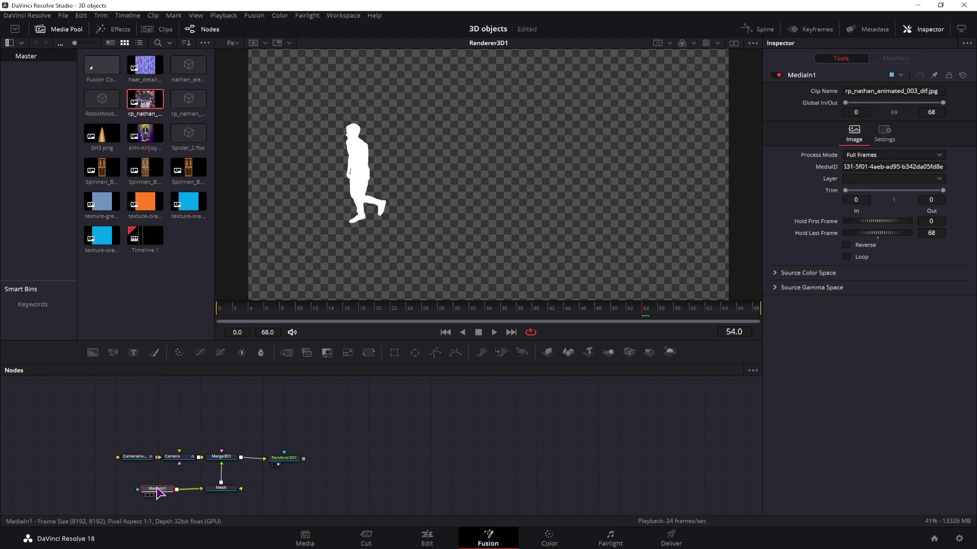
drag(154, 488, 150, 486)
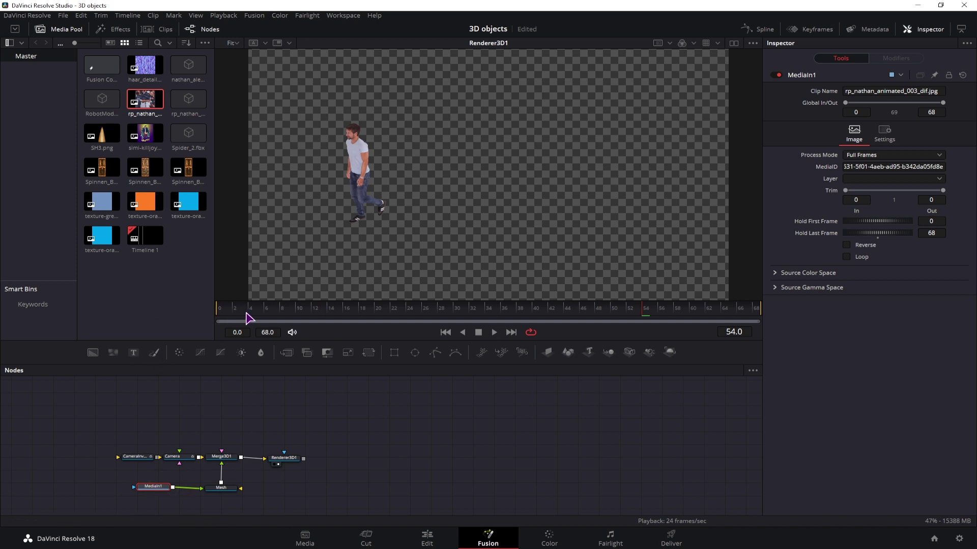
key(space)
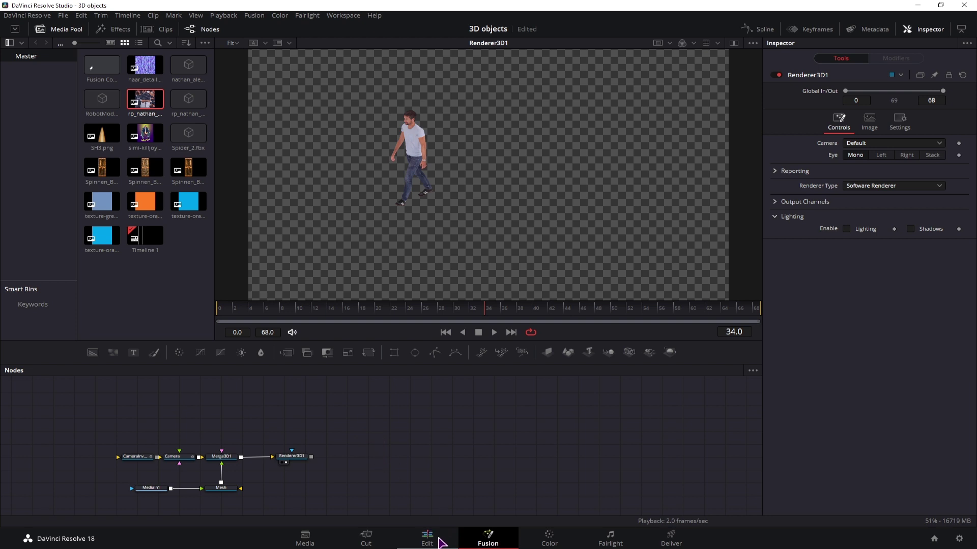
Delete all six Fusion nodes, hide the Media Pool, and bring up Blender's File > Import list.
drag(333, 504, 76, 435)
key(Delete)
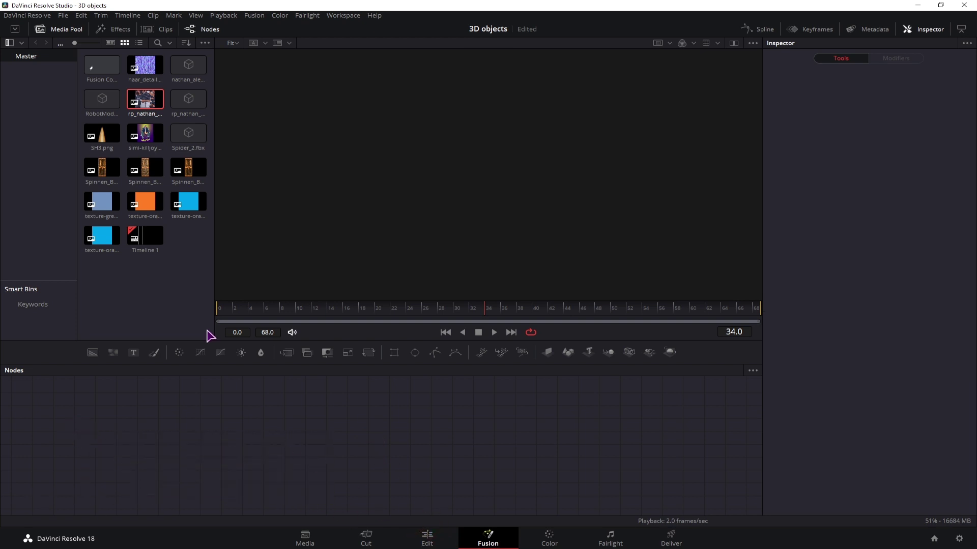
click(66, 30)
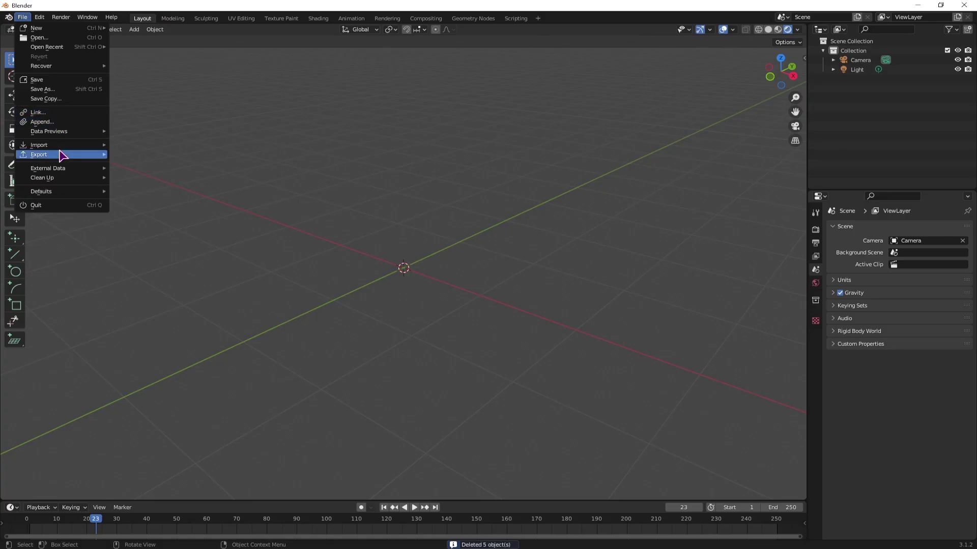
mouse_move(61, 148)
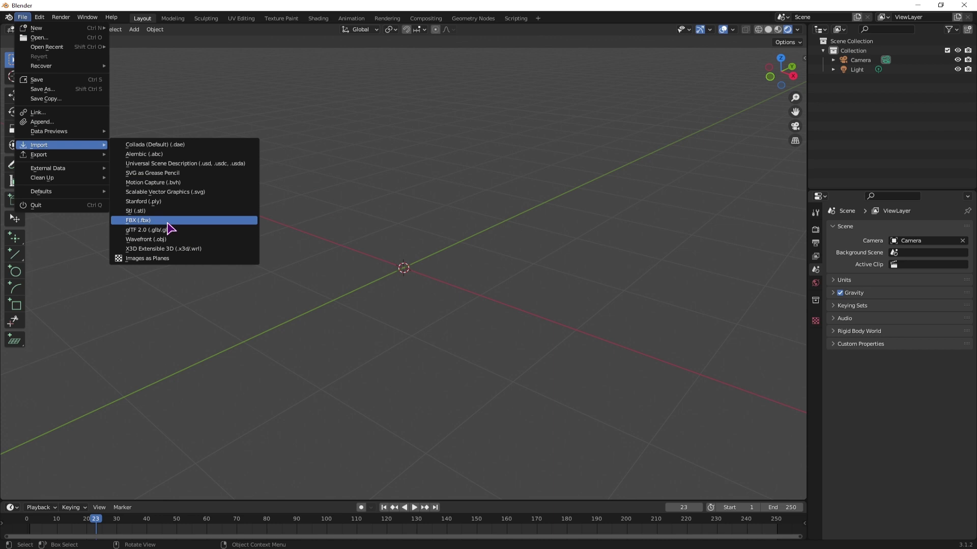
Import the FBX robot into Blender and play its animation, stopping at frame 58.
click(169, 228)
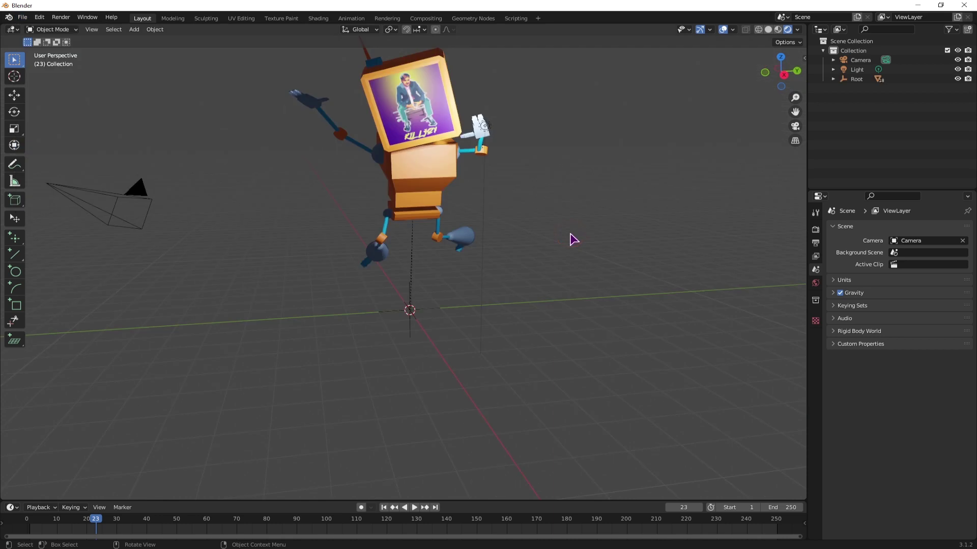
click(39, 524)
key(space)
key(space)
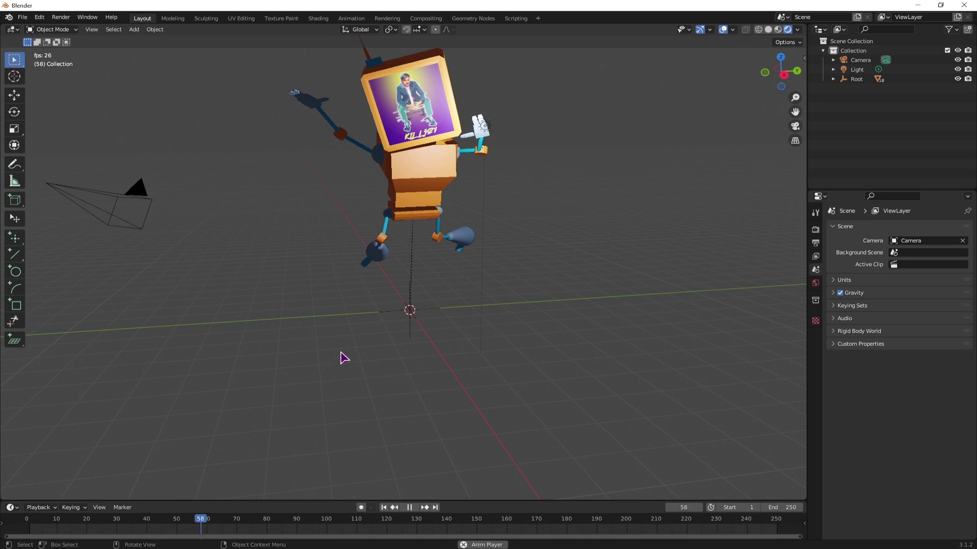
key(space)
Select the robot's right elbow, hand, upper arm, shoulders ring, knee and upper leg.
click(340, 135)
click(304, 102)
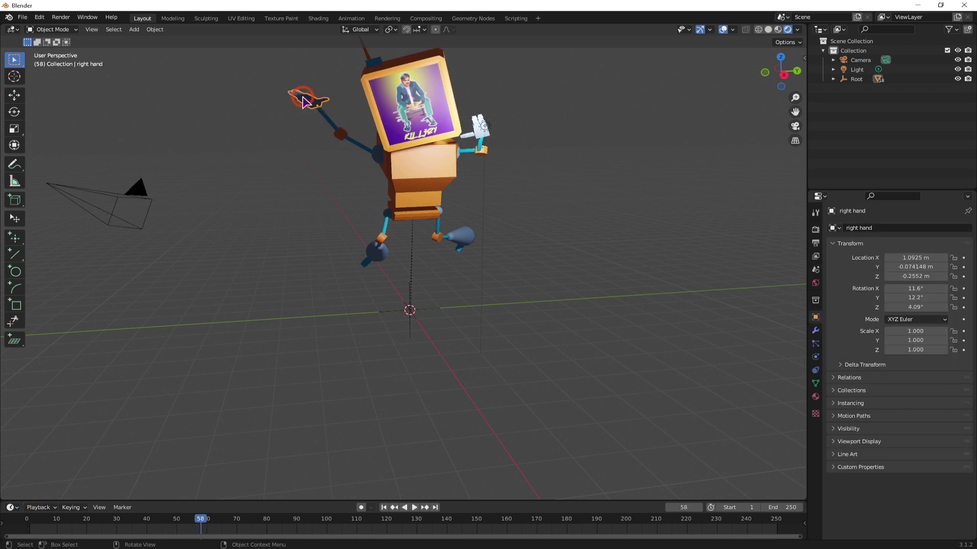
click(316, 108)
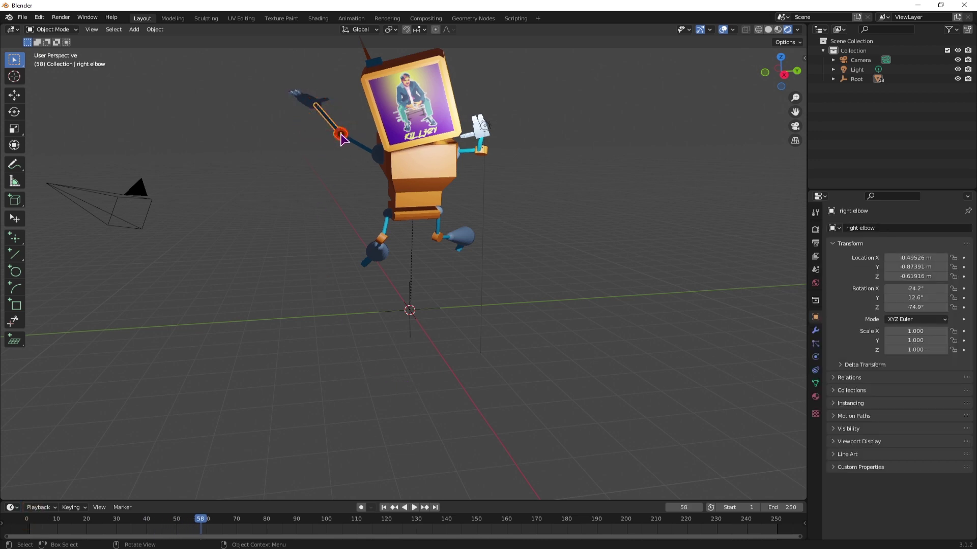
click(378, 160)
click(379, 158)
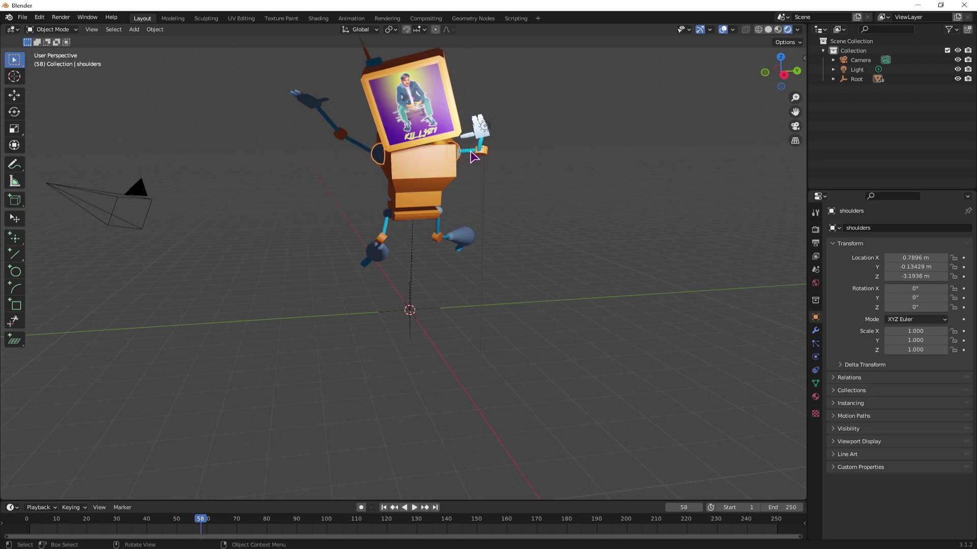
click(387, 234)
click(395, 222)
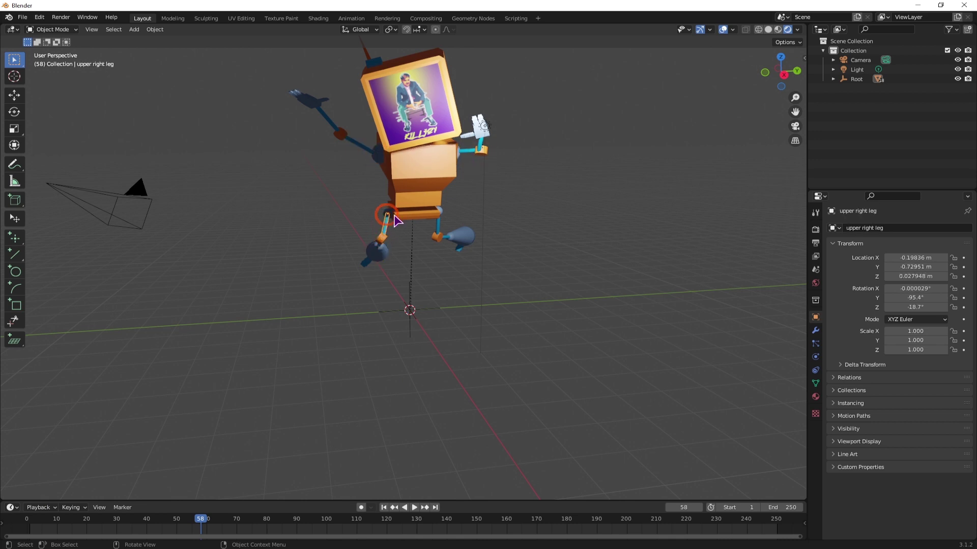
Inspect the left hip ring, upper leg, knee, foot and hip ball, then return to Resolve.
drag(468, 222, 413, 216)
click(425, 212)
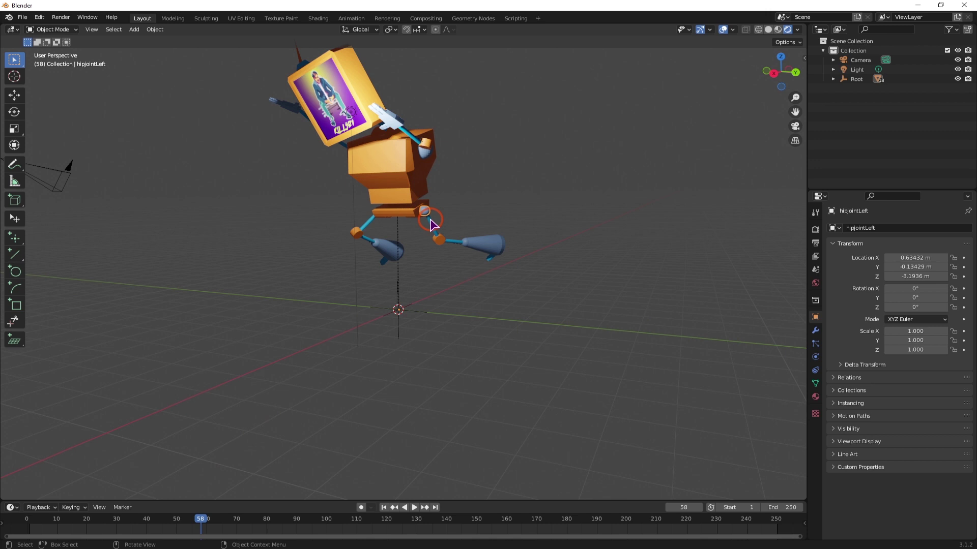
click(445, 246)
click(441, 246)
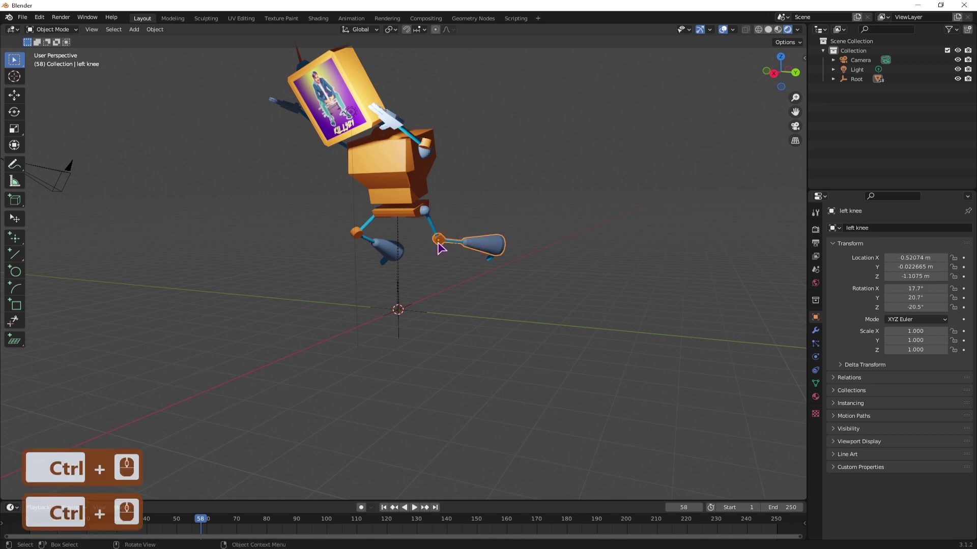
scroll(439, 246, up, 7)
click(635, 237)
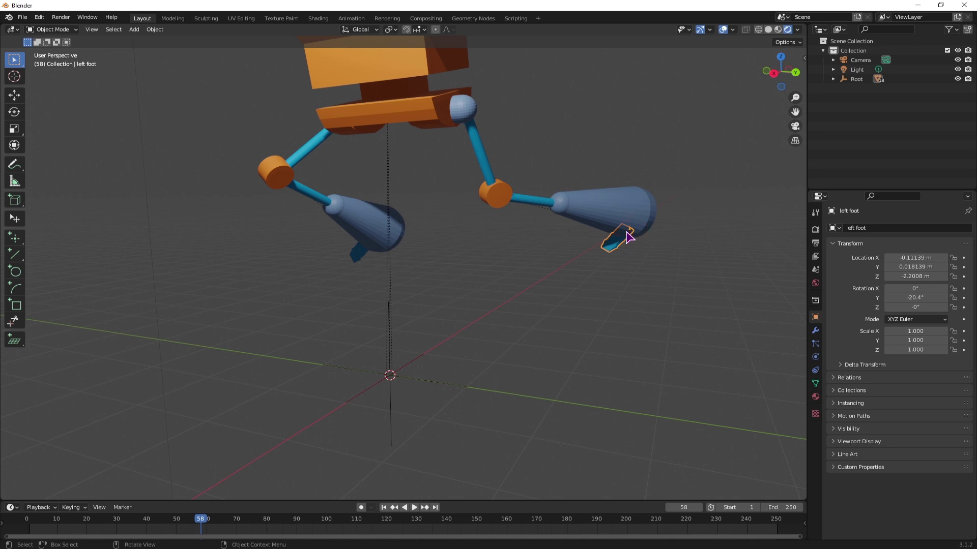
click(495, 192)
click(464, 115)
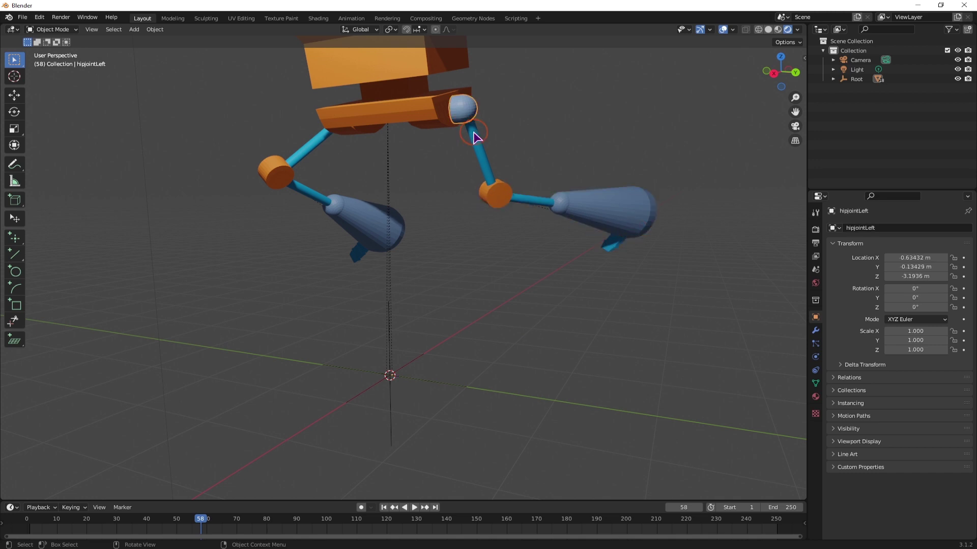
click(463, 112)
key(alt+Tab)
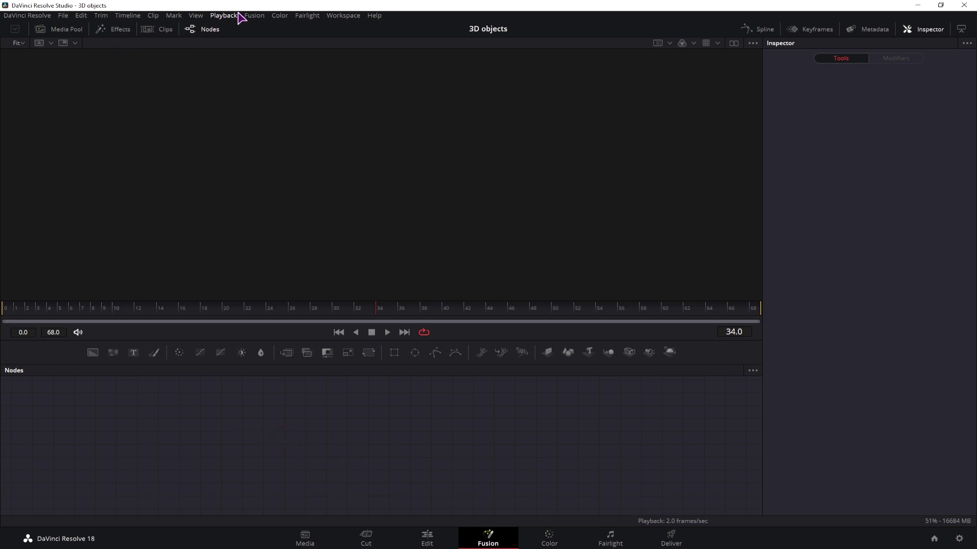
Import RobotModel.fbx into the Fusion composition as an FBX scene.
click(254, 15)
mouse_move(294, 69)
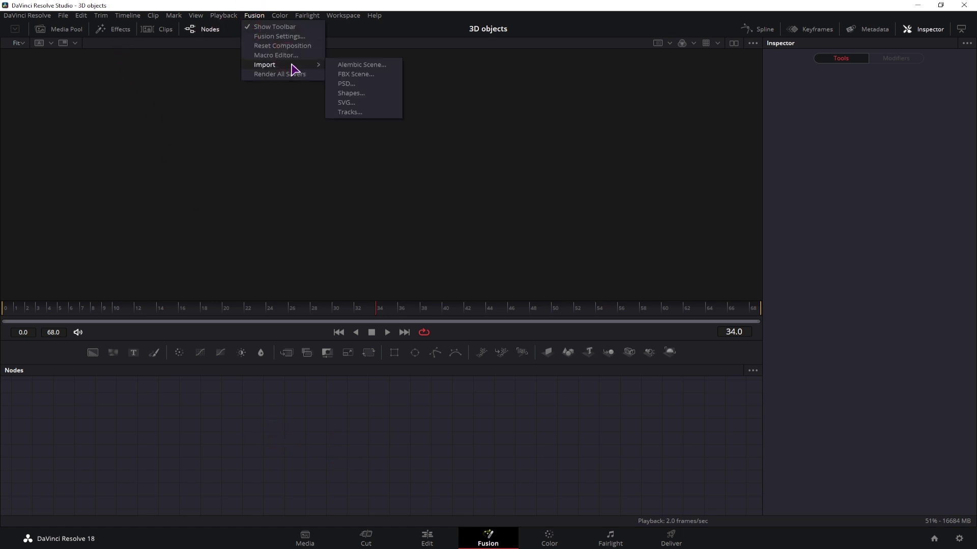
click(370, 75)
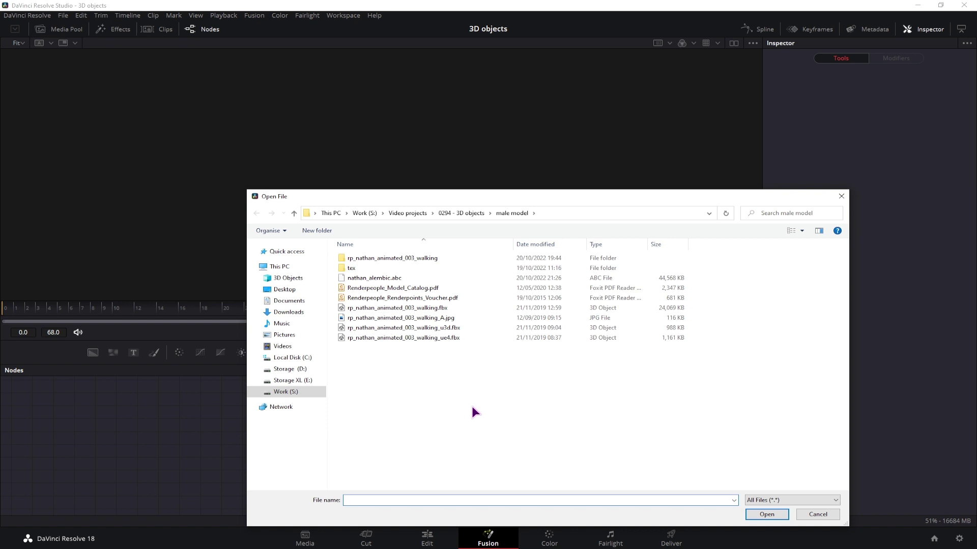
click(544, 404)
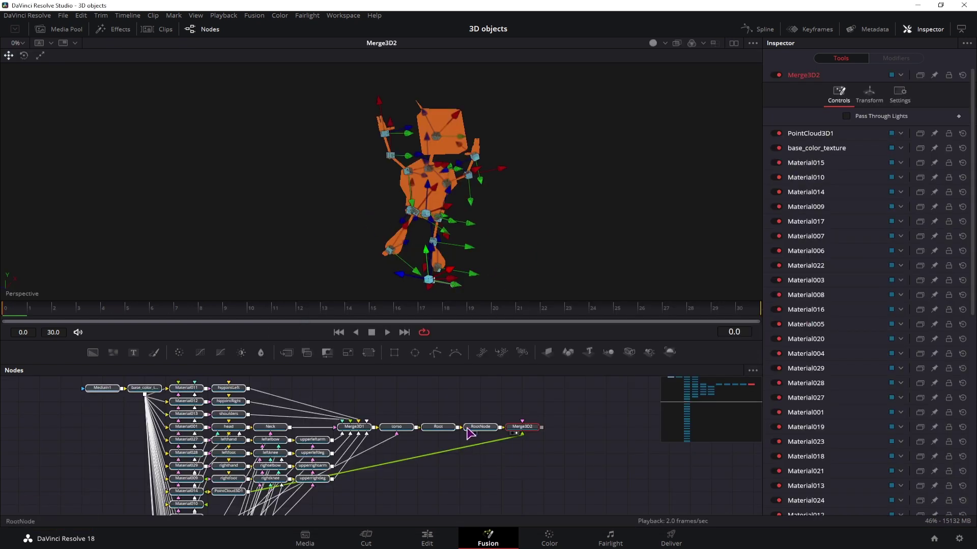
Try scaling the Root node to 13.7, undo it, and orbit the view around the orange robot.
click(447, 432)
drag(877, 269, 852, 275)
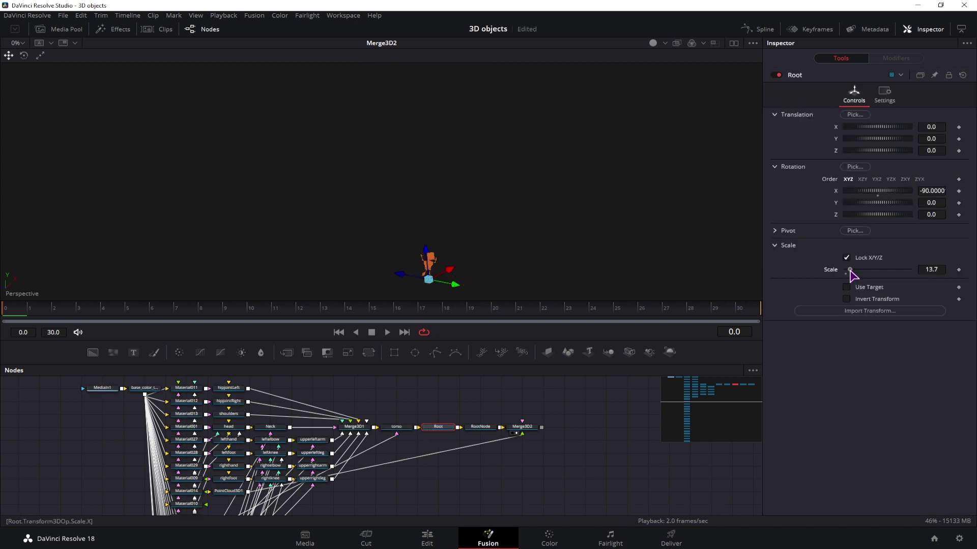
key(ctrl+z)
key(ctrl+z)
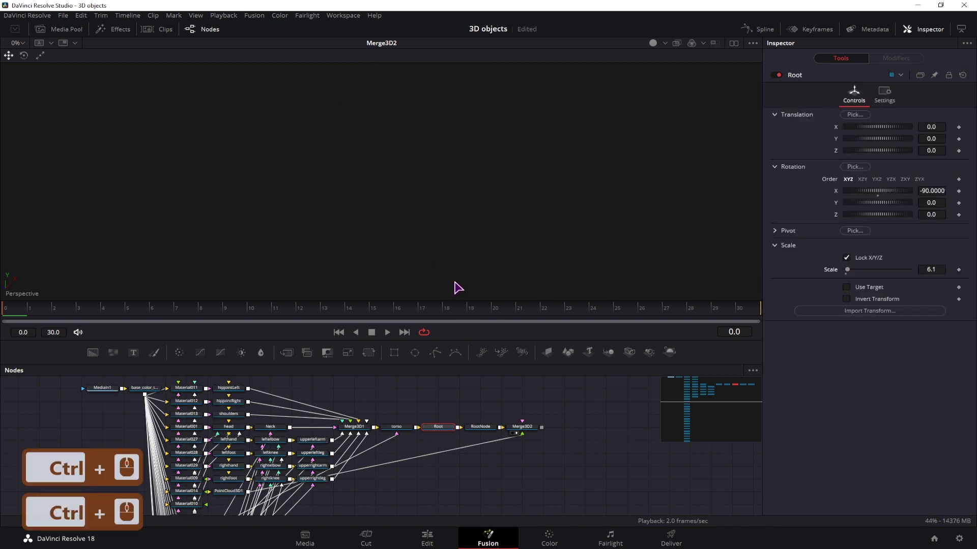
drag(492, 269, 511, 242)
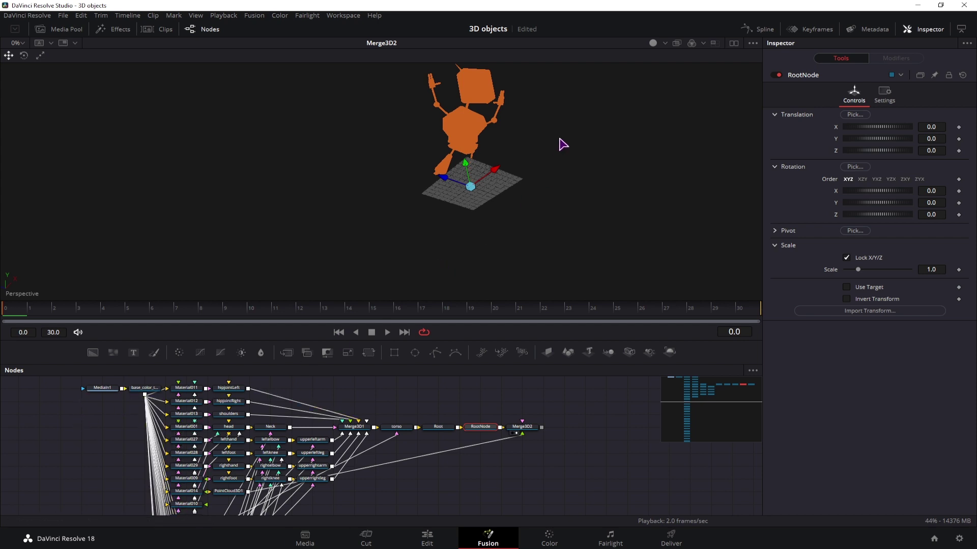
drag(563, 144, 405, 169)
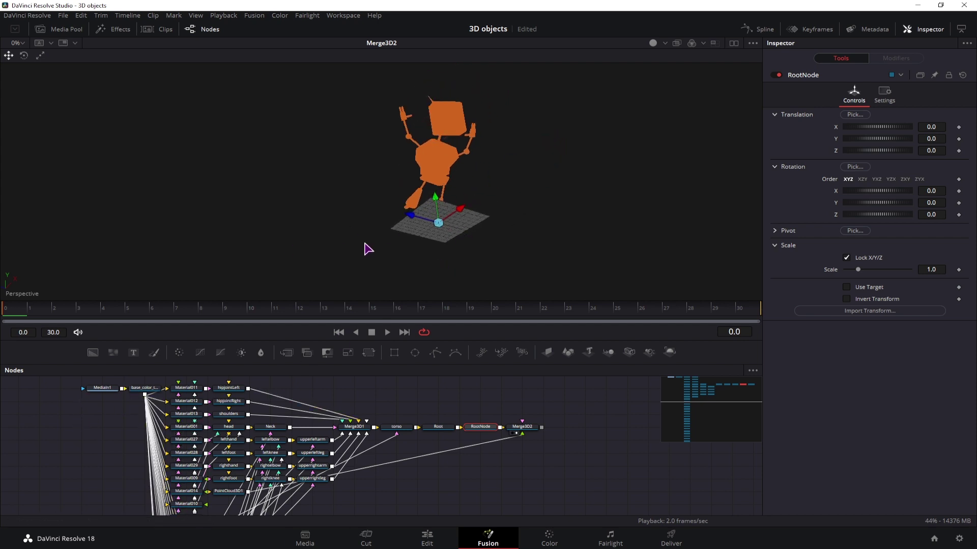
scroll(498, 472, down, 5)
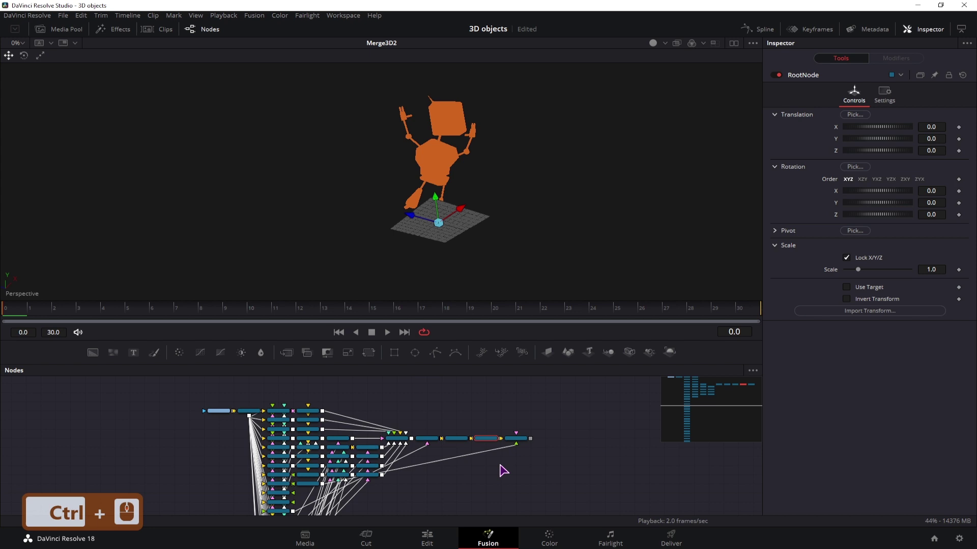
Import RobotModel.abc as an Alembic scene, accepting the default import settings.
click(254, 15)
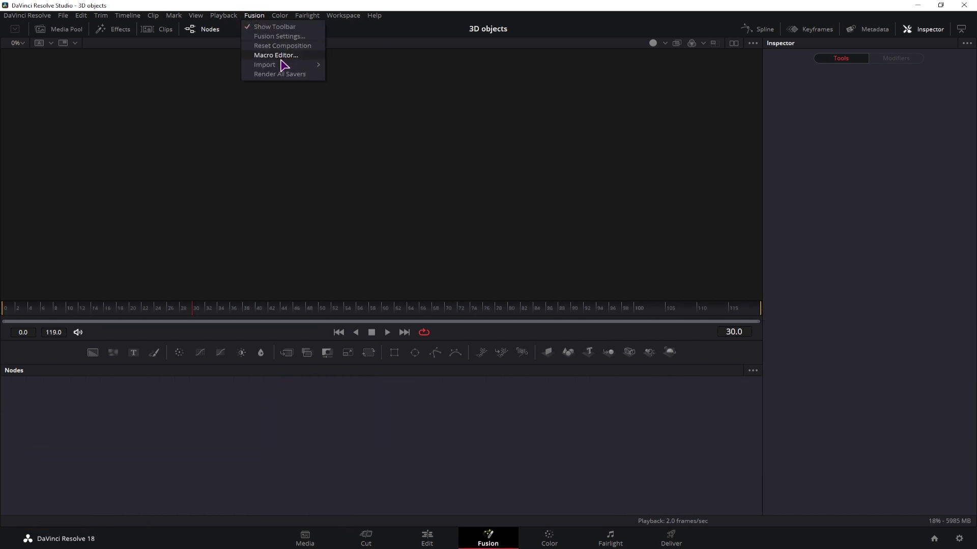
mouse_move(281, 66)
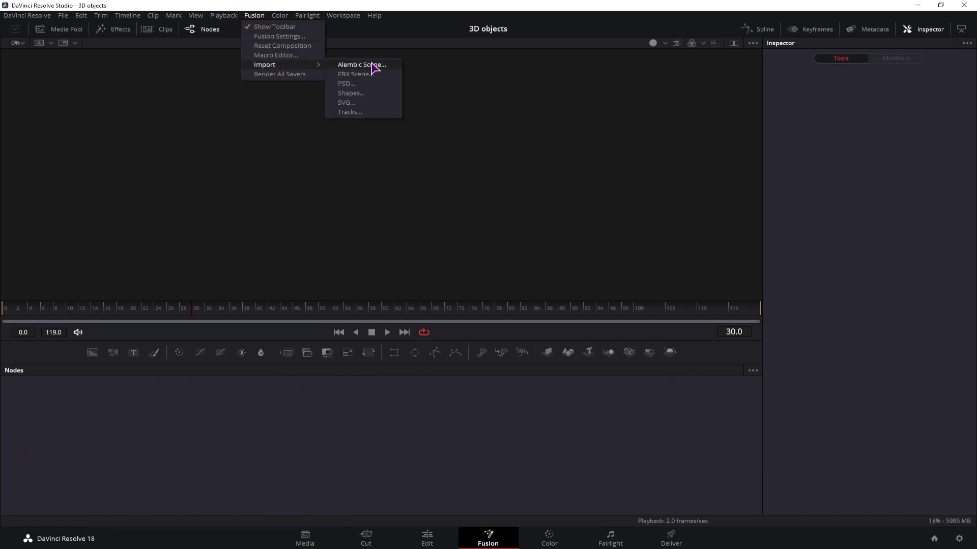
click(361, 64)
click(362, 329)
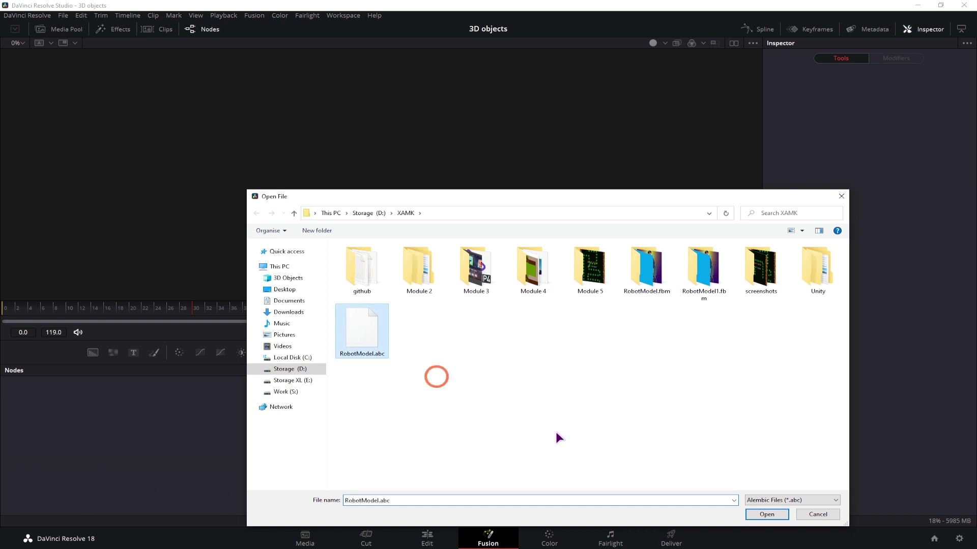
click(766, 514)
click(586, 357)
click(498, 436)
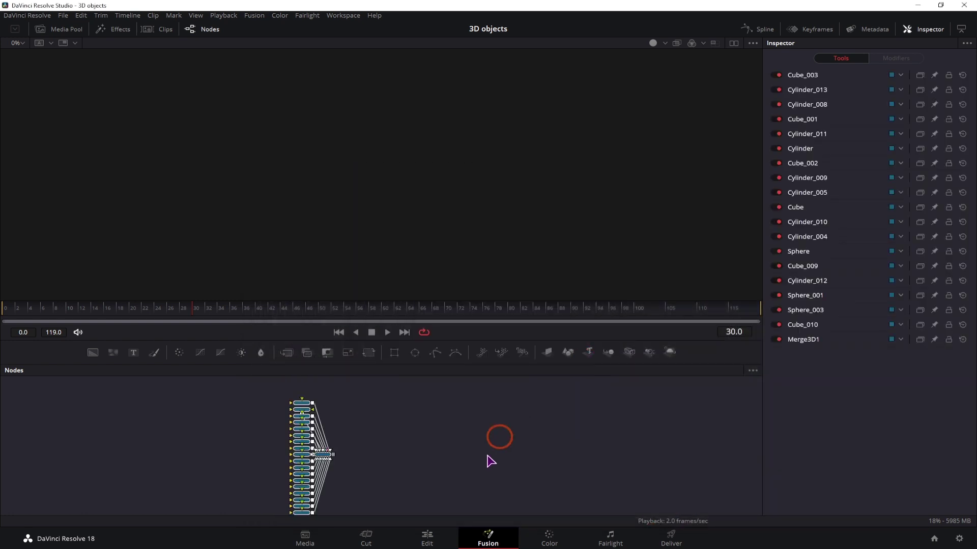
Box-select all the imported Alembic and FBX nodes in the node editor.
scroll(497, 442, up, 5)
scroll(463, 407, down, 4)
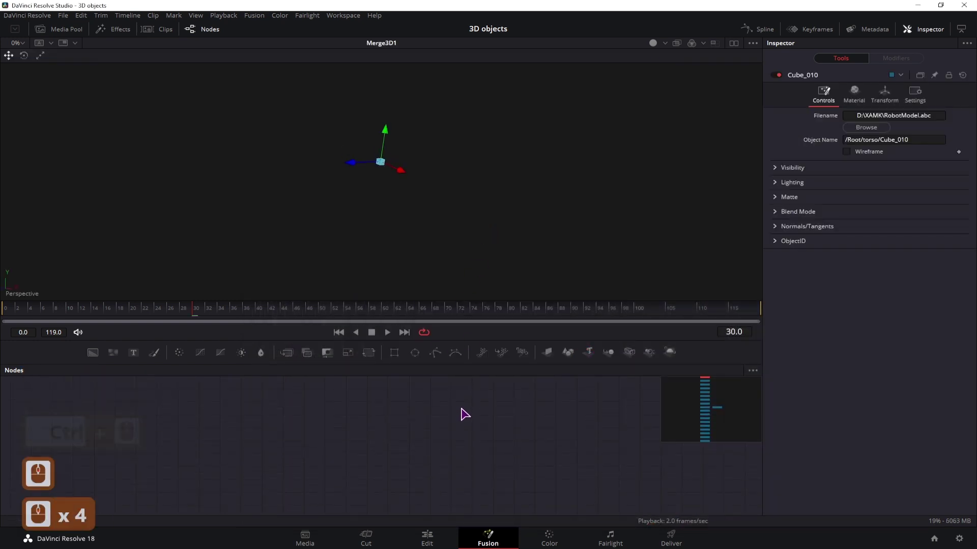
scroll(467, 415, down, 10)
click(499, 507)
drag(498, 507, 412, 380)
Delete all selected nodes, then start another Alembic import and cancel it.
key(Delete)
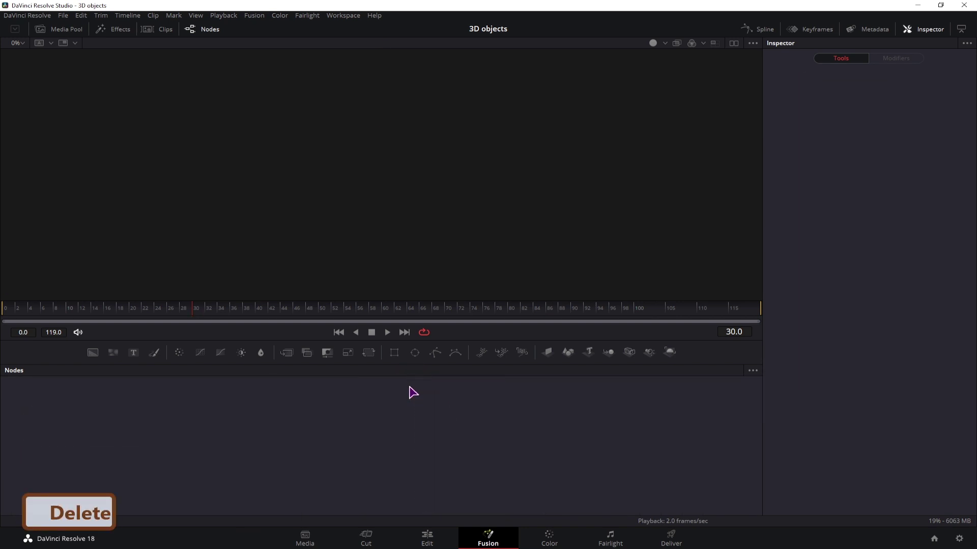
click(249, 16)
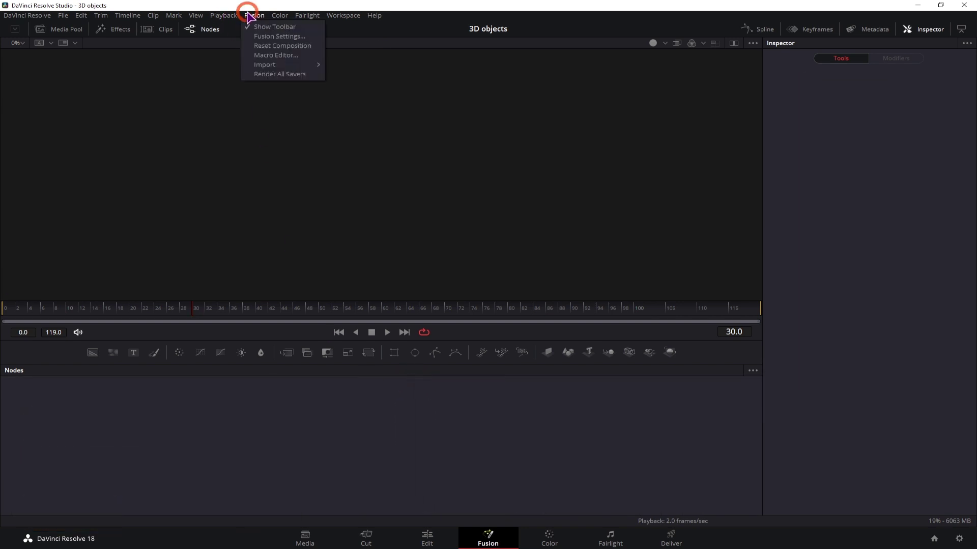
click(264, 65)
click(374, 70)
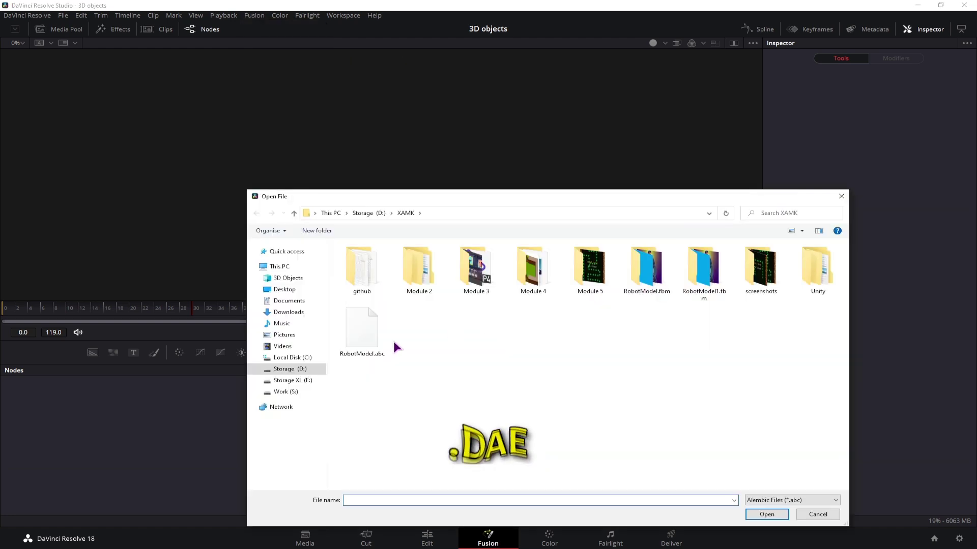
click(818, 515)
Import RobotModel.dae through the FBX Scene importer and frame the resulting node tree.
click(263, 20)
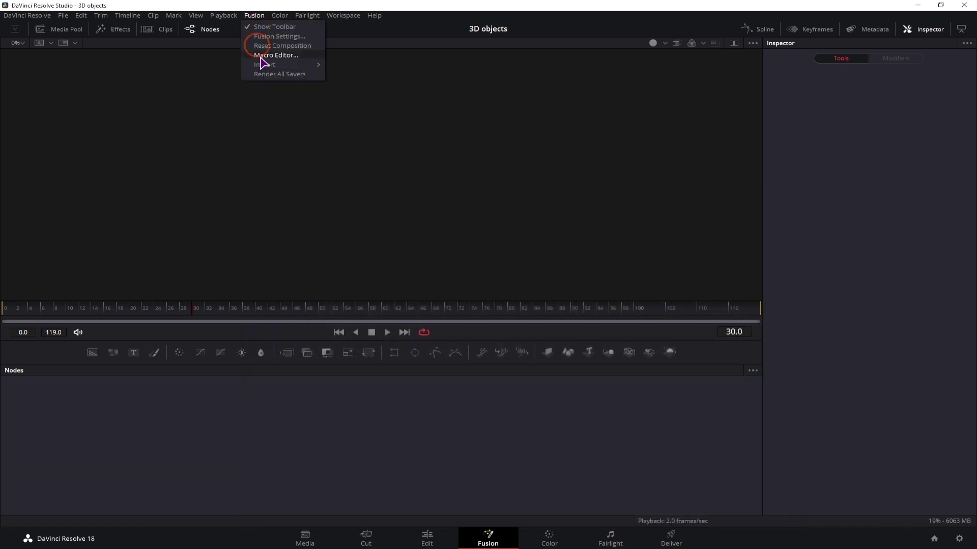
mouse_move(274, 66)
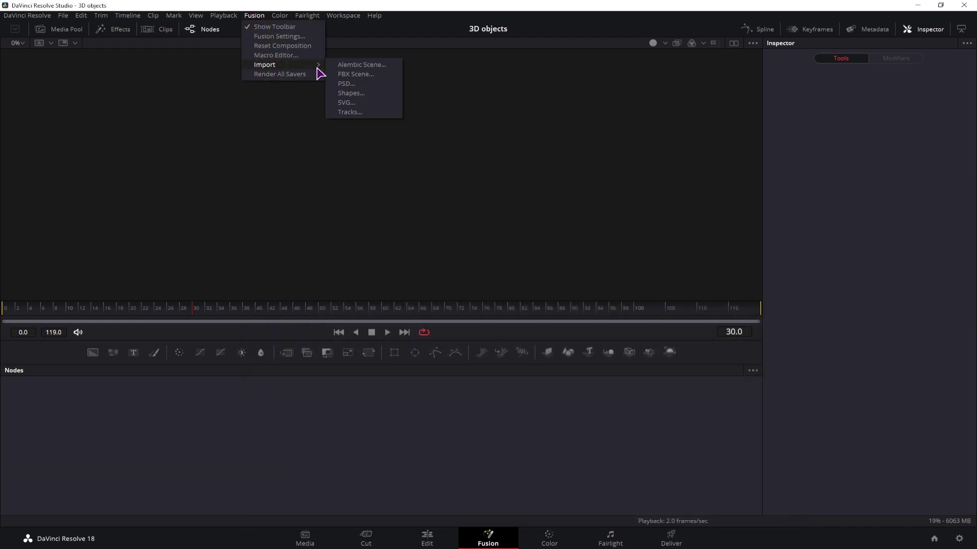
click(363, 76)
click(458, 418)
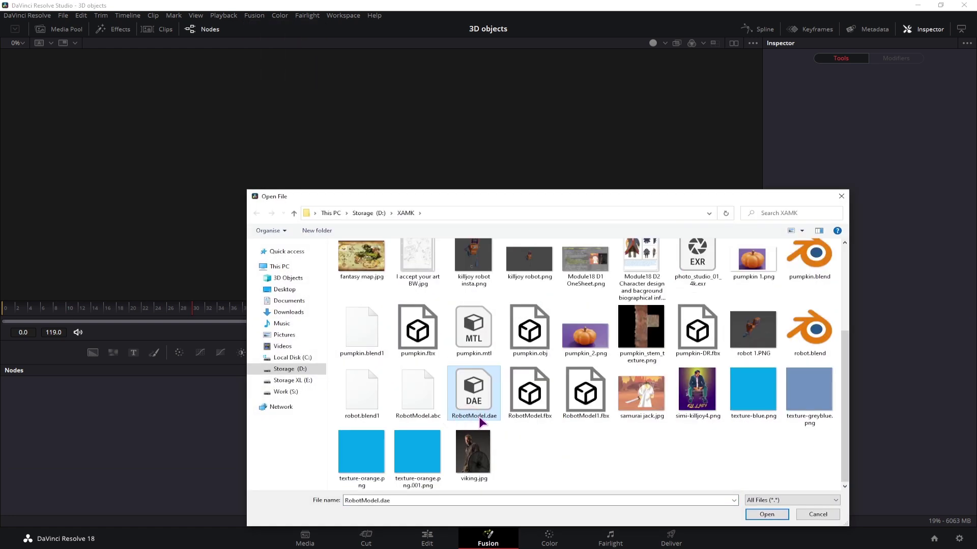
click(768, 514)
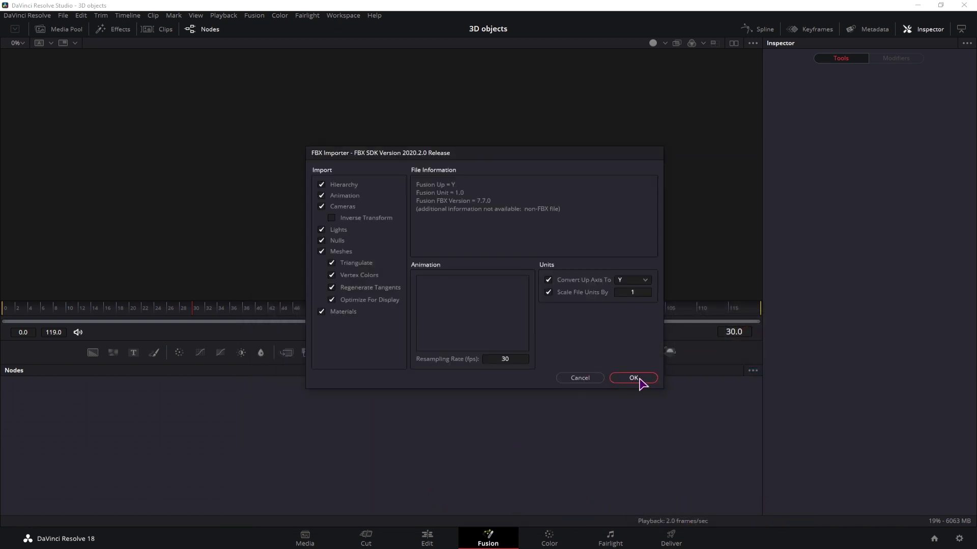
click(634, 378)
drag(559, 466, 416, 448)
Add a Renderer3D after RootNode and show RootNode's 3D scene in the viewer.
click(415, 449)
key(2)
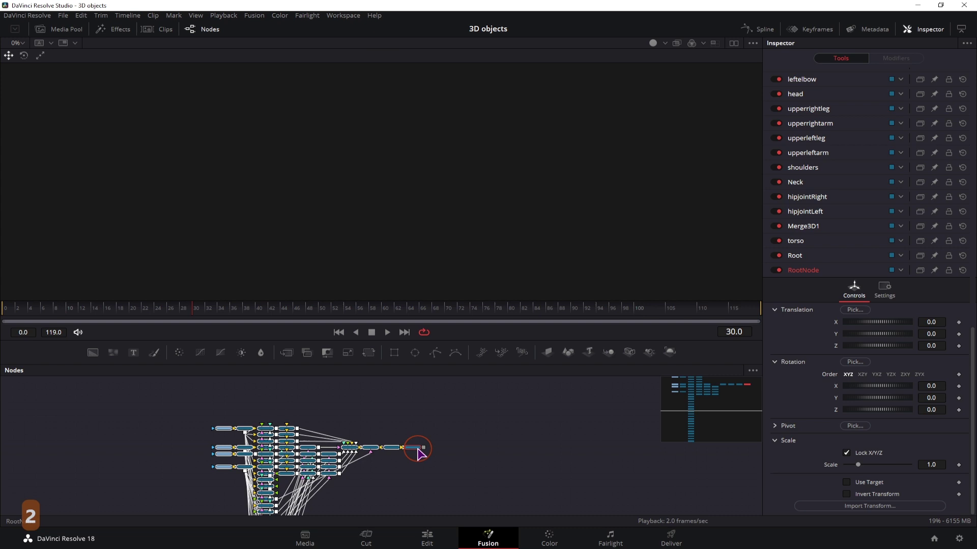
click(417, 453)
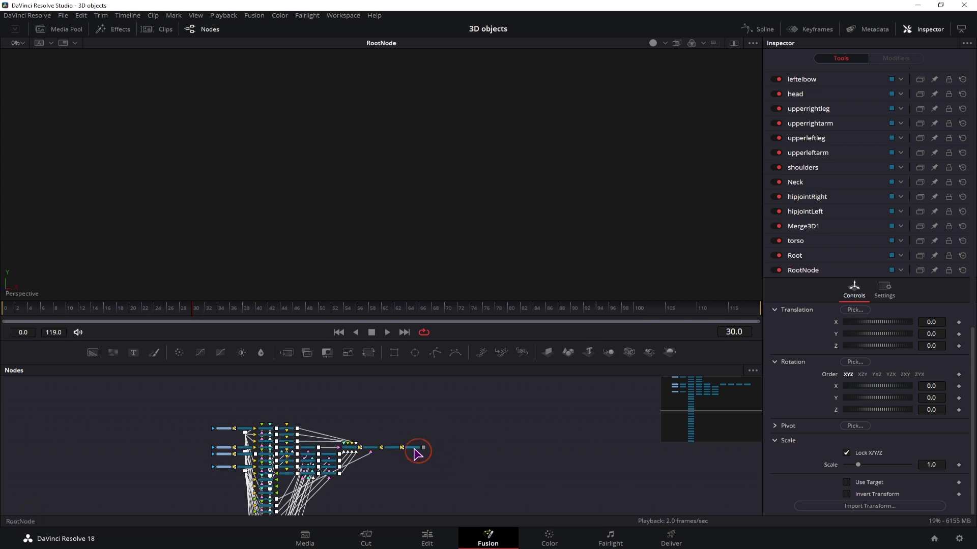
drag(416, 452, 433, 450)
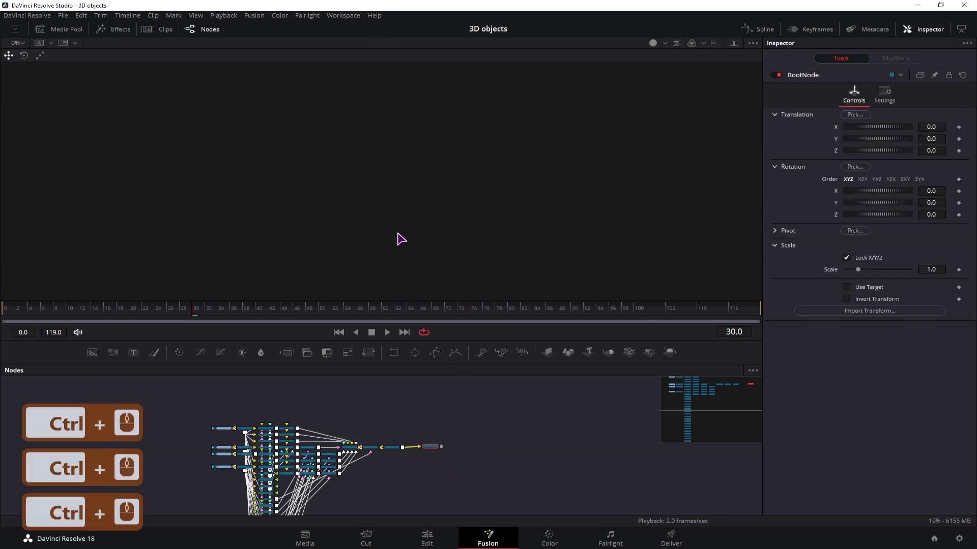
scroll(545, 429, up, 4)
click(670, 352)
key(2)
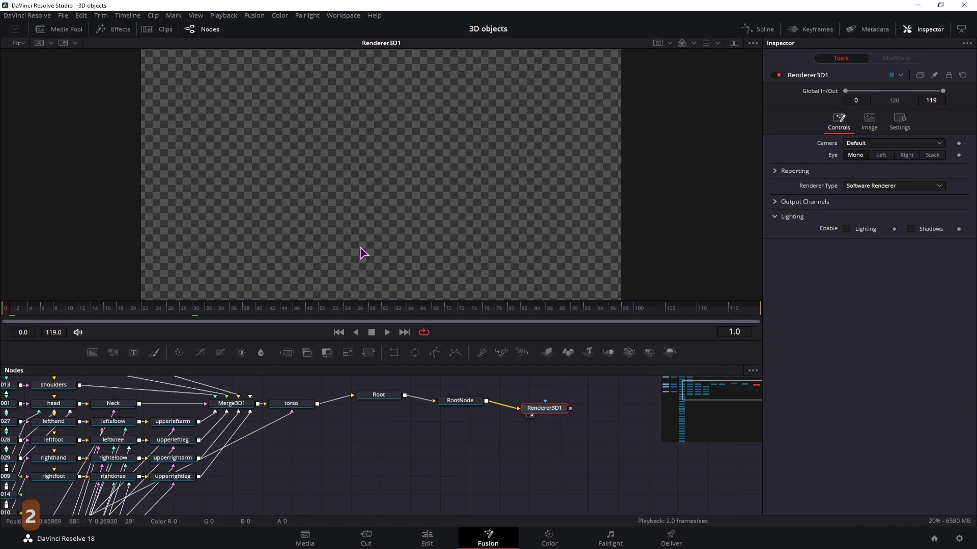
click(464, 401)
key(2)
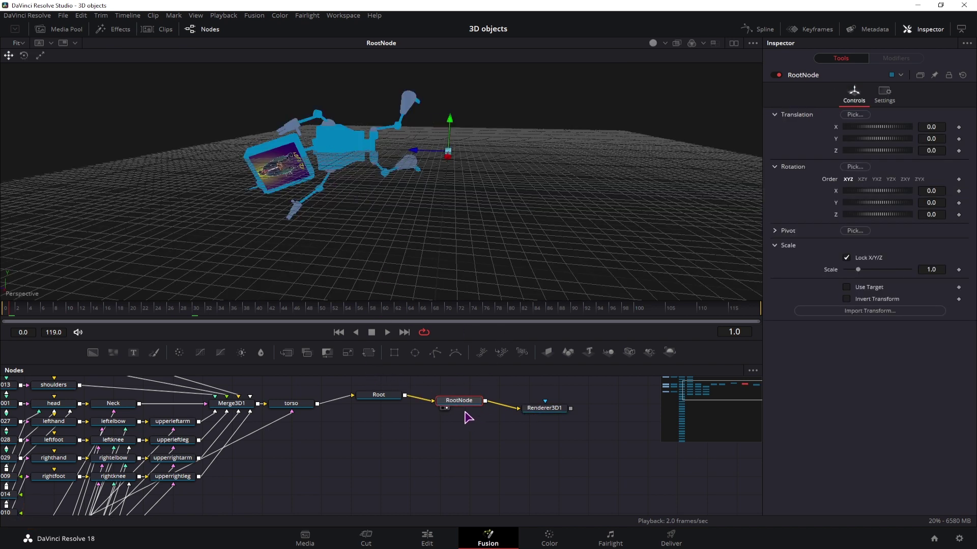
Set RootNode rotation X -90.6, Y -59.7, scale 0.179 and translation Y -0.989.
drag(931, 189, 937, 191)
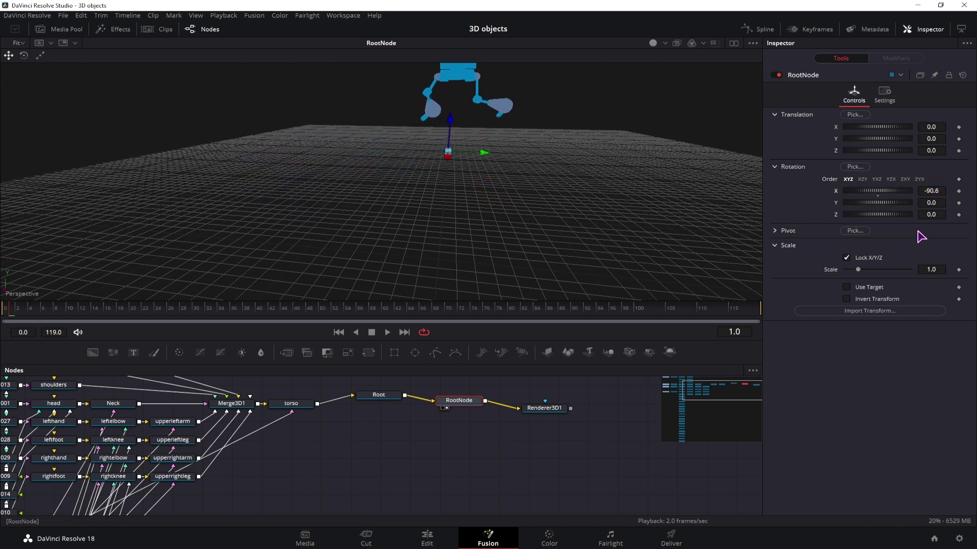
drag(859, 273, 844, 271)
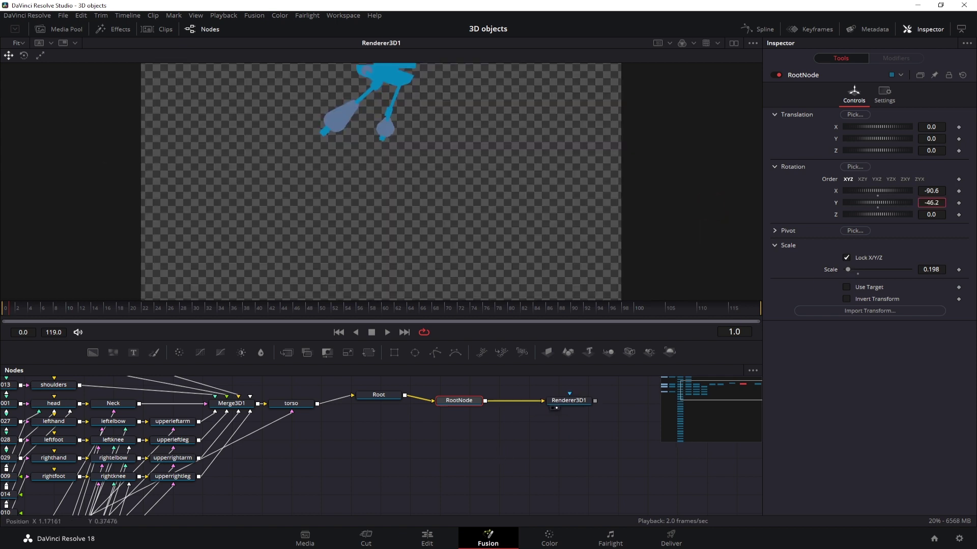
drag(931, 203, 961, 203)
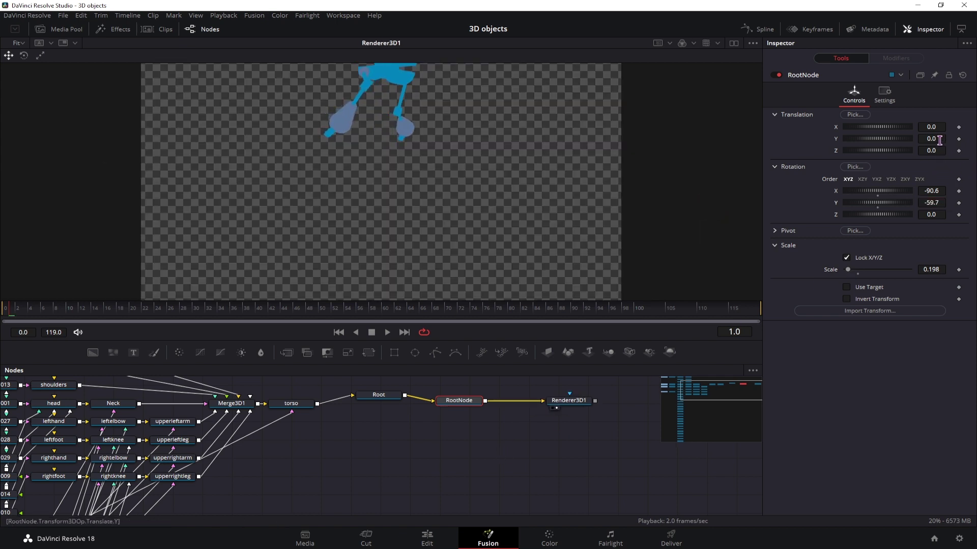
drag(940, 140, 916, 148)
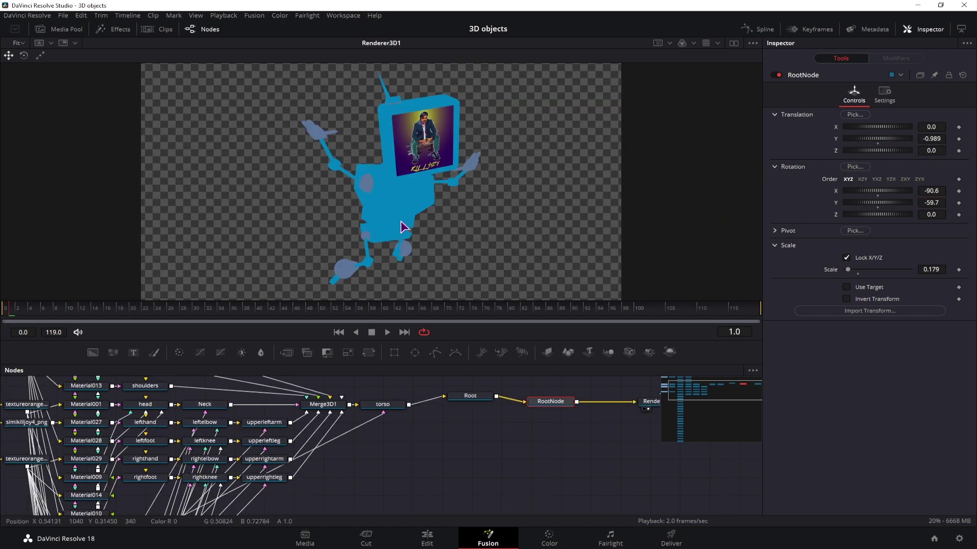
drag(441, 446, 298, 526)
Select the texture image nodes and switch to side-by-side dual viewers.
click(300, 399)
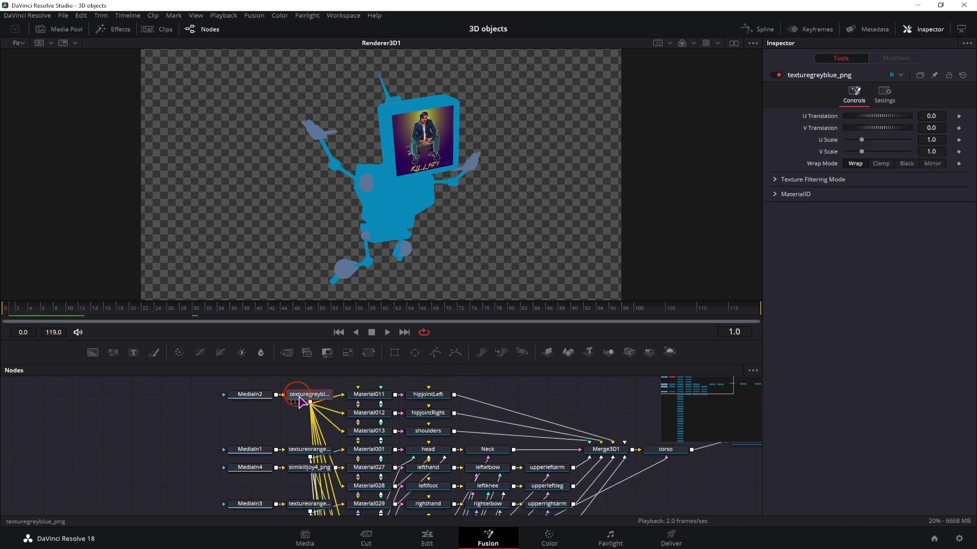
click(299, 451)
click(245, 398)
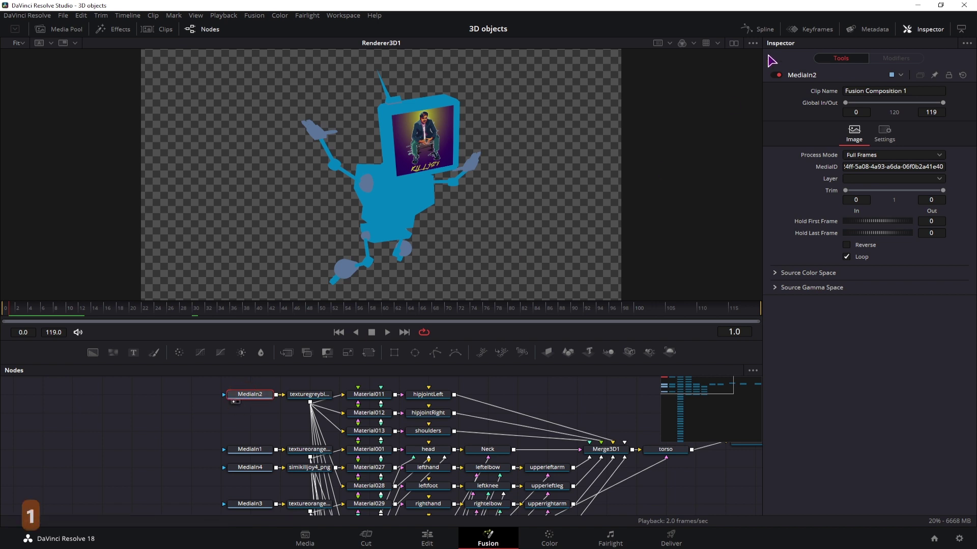
click(733, 43)
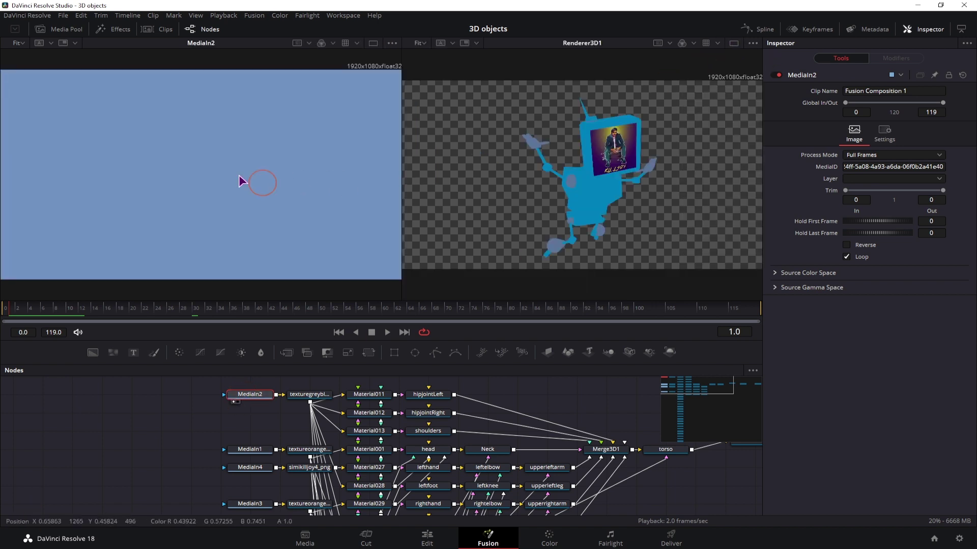
Preview the MediaIn4 poster and MediaIn3 textures in the left viewer.
click(253, 450)
click(248, 469)
key(1)
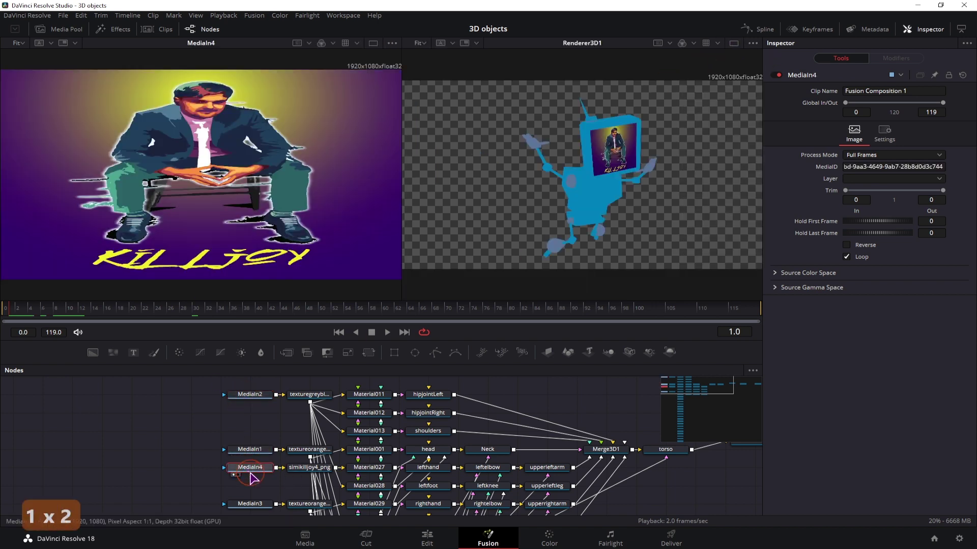
click(250, 504)
scroll(253, 458, down, 1)
key(1)
click(253, 457)
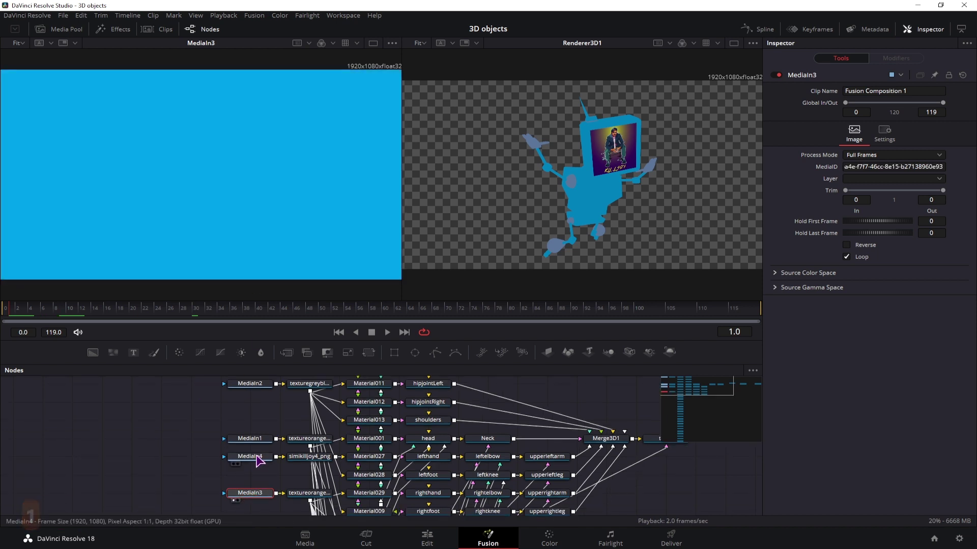
Show Merge3D1 in the left viewer and tilt the robot's head with the rotate gizmo.
key(1)
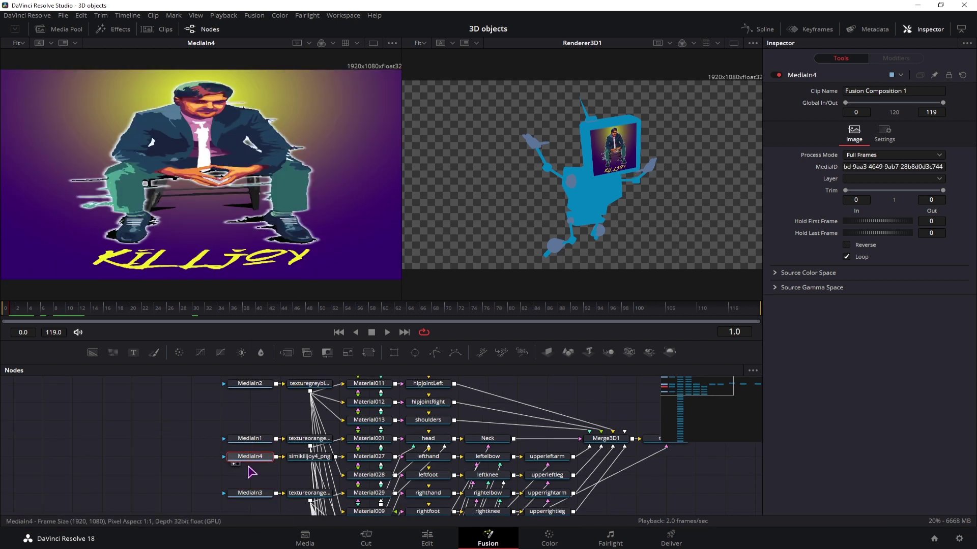
key(1)
click(439, 441)
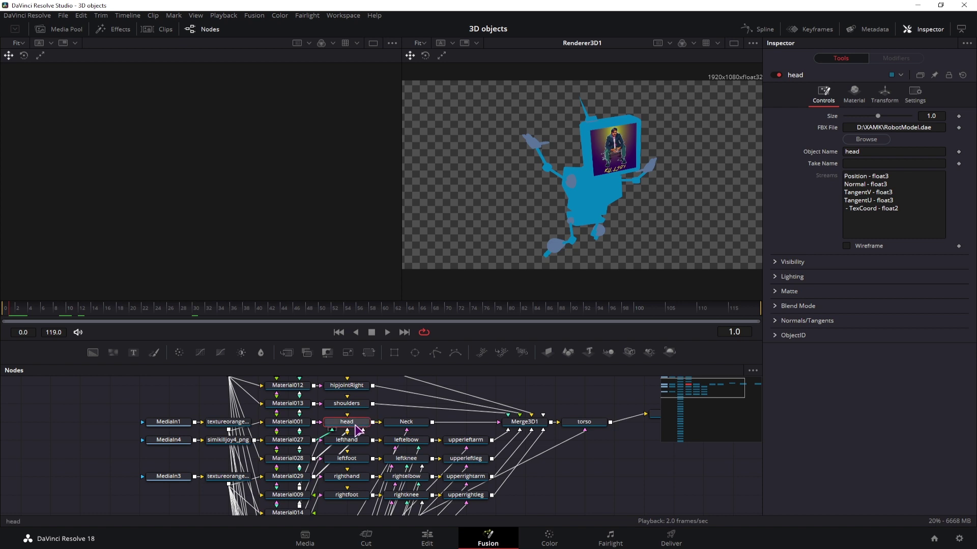
click(360, 426)
key(1)
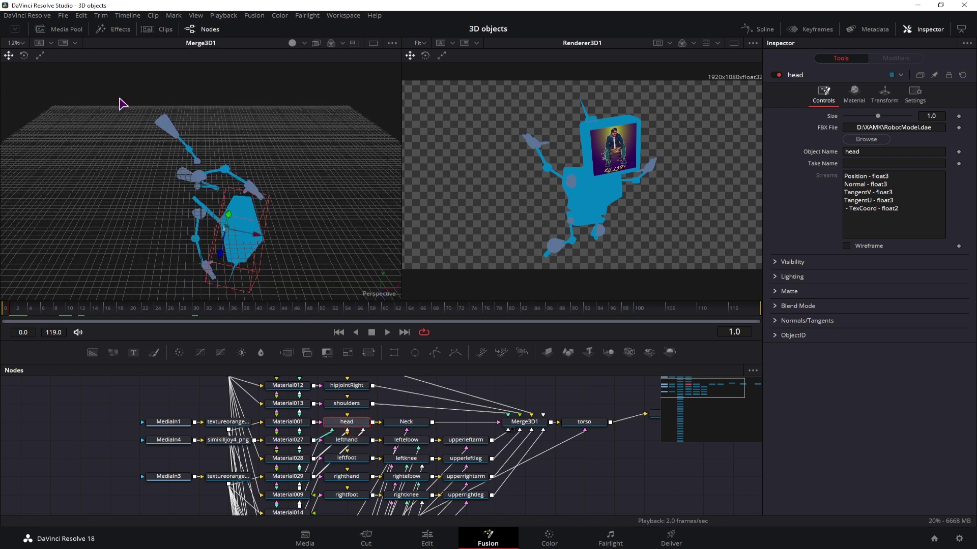
key(w)
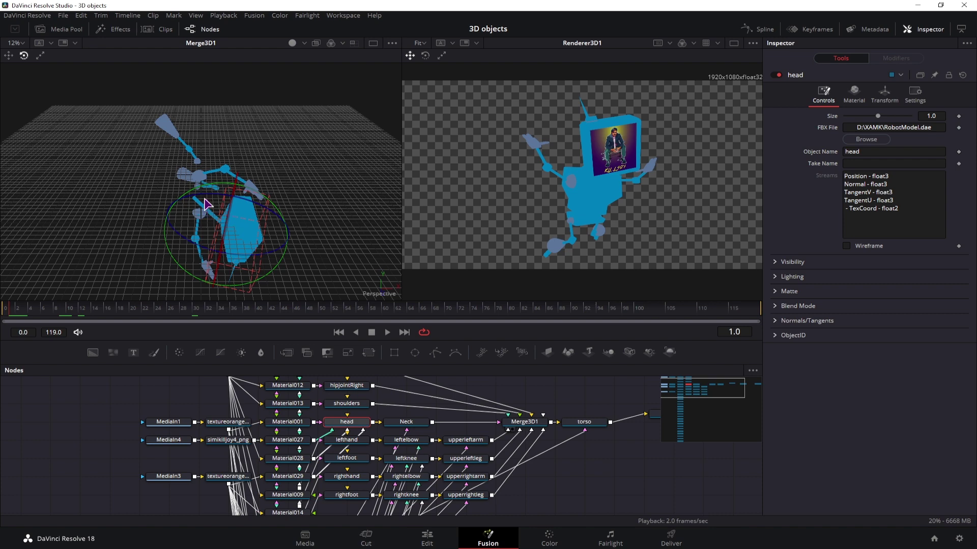
mouse_move(198, 191)
mouse_down()
mouse_move(227, 182)
mouse_move(219, 199)
mouse_move(210, 183)
mouse_move(216, 196)
mouse_up()
Keyframe the head rotation at X 20.12, Y −65.45, Z −7.91 and play it back.
click(887, 96)
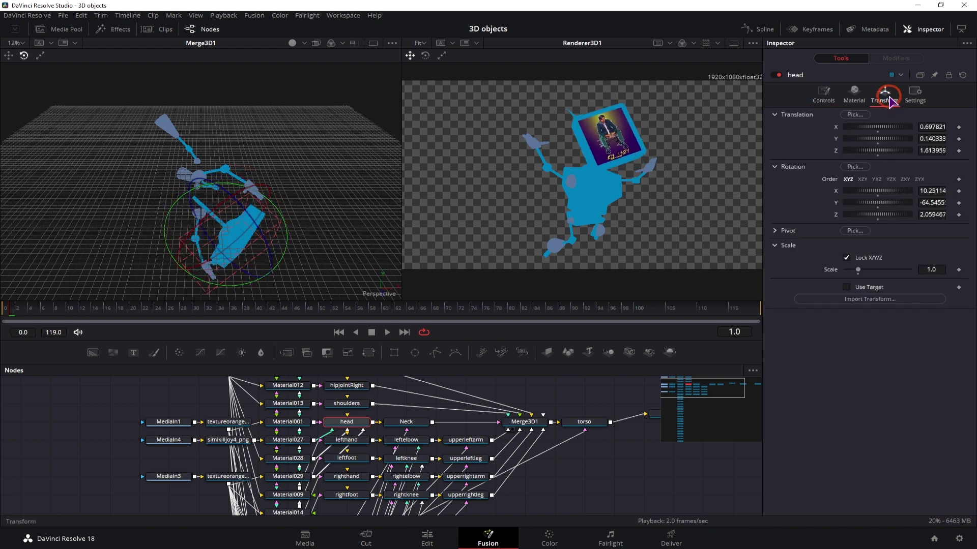
click(959, 215)
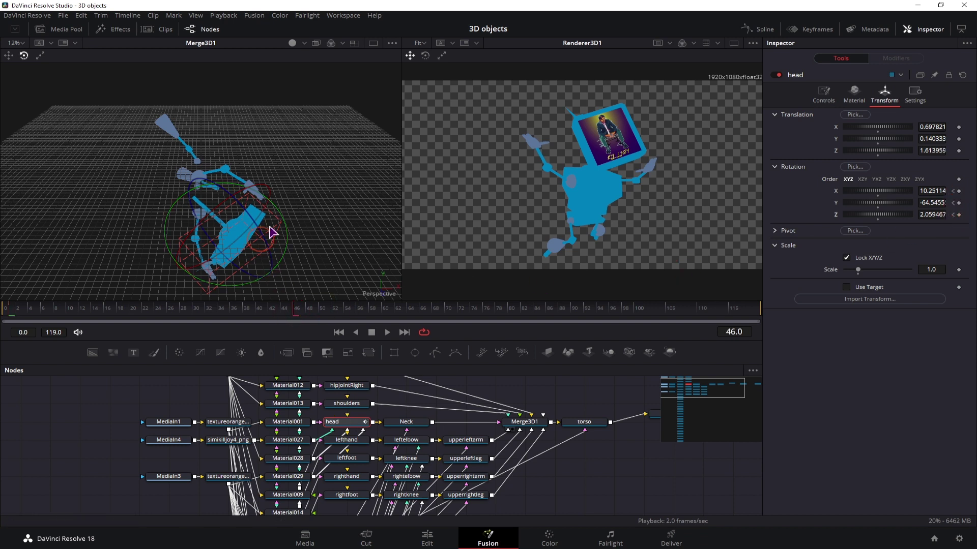
key(space)
click(83, 316)
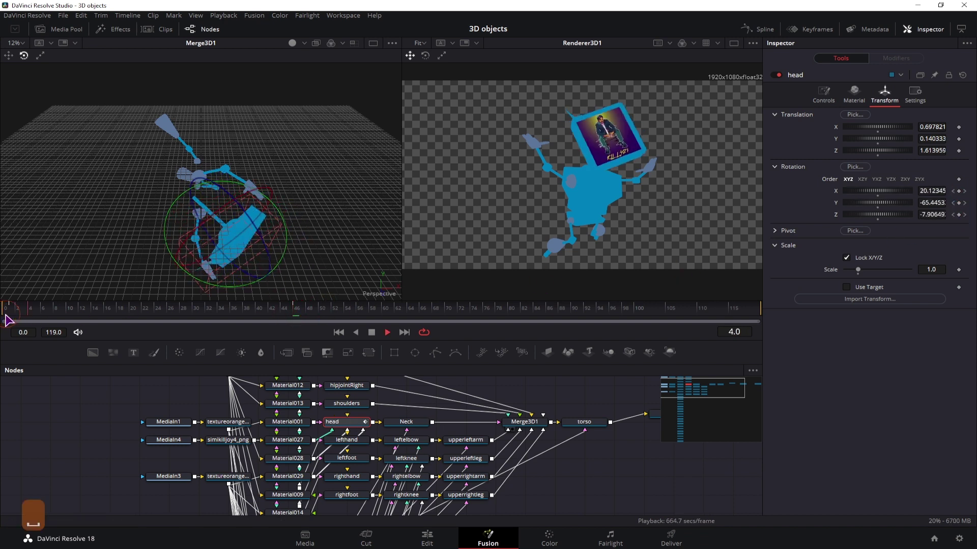